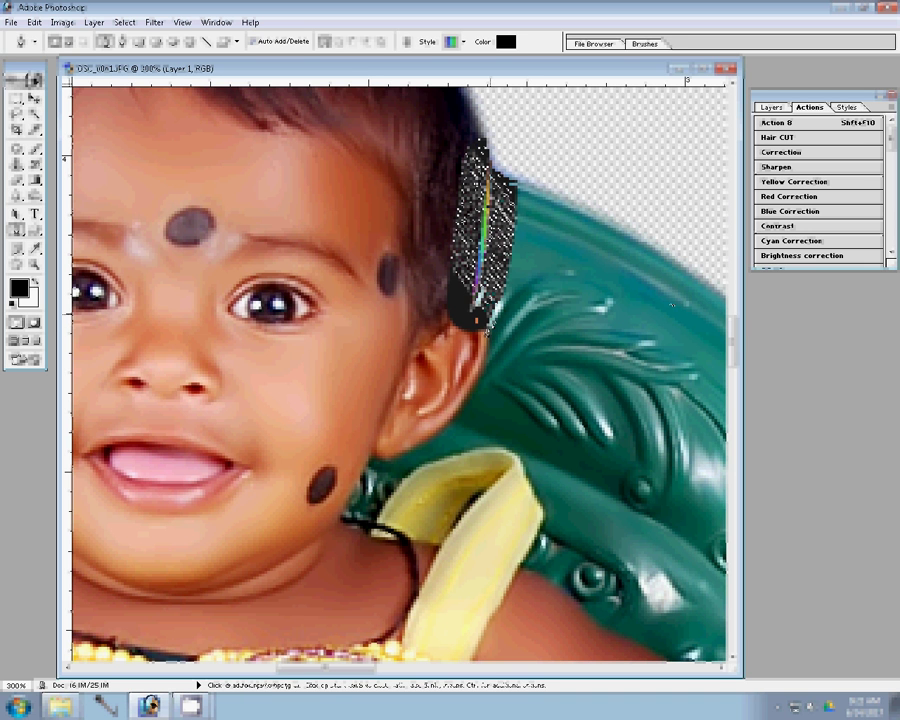
Trace the child's head, face and shoulders with a closed Pen path and open the path's context menu
left_click(68, 43)
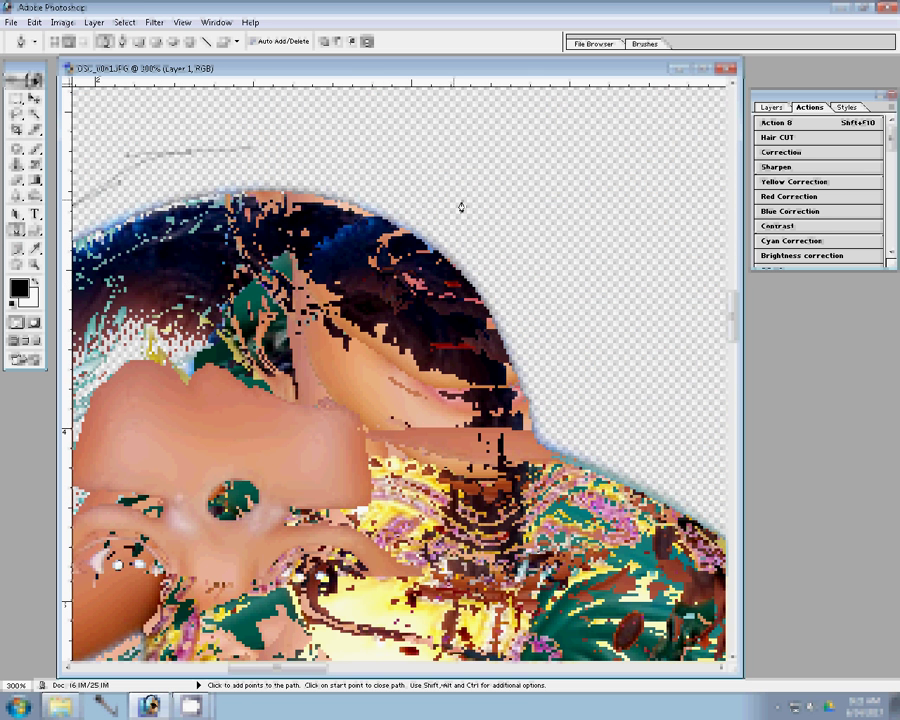
right_click(404, 287)
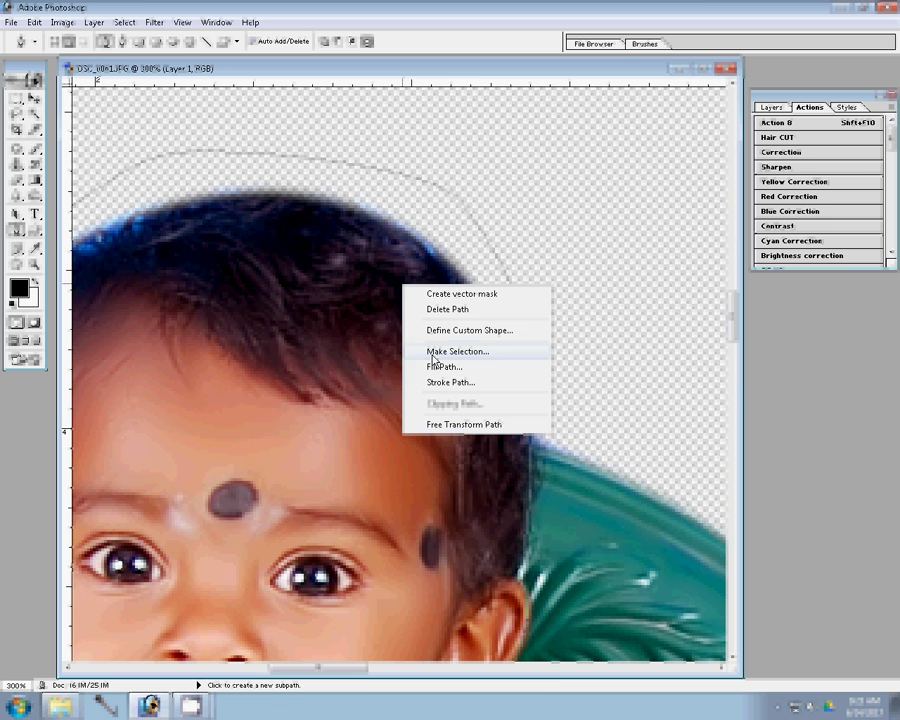
Turn the head path into a selection and copy it onto a new Layer 2
left_click(433, 352)
left_click(430, 207)
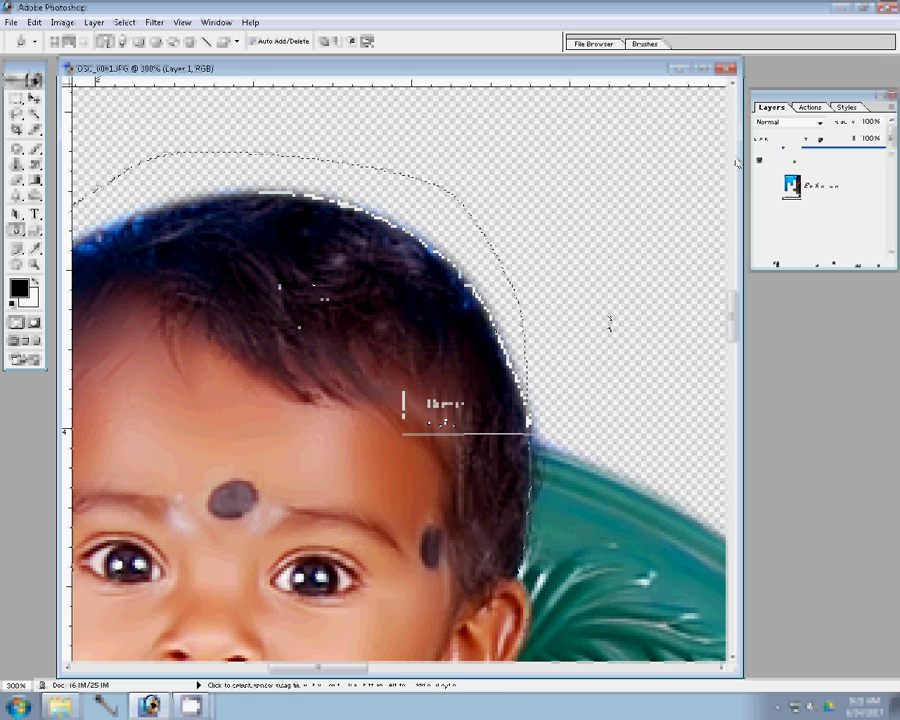
key("ctrl+j")
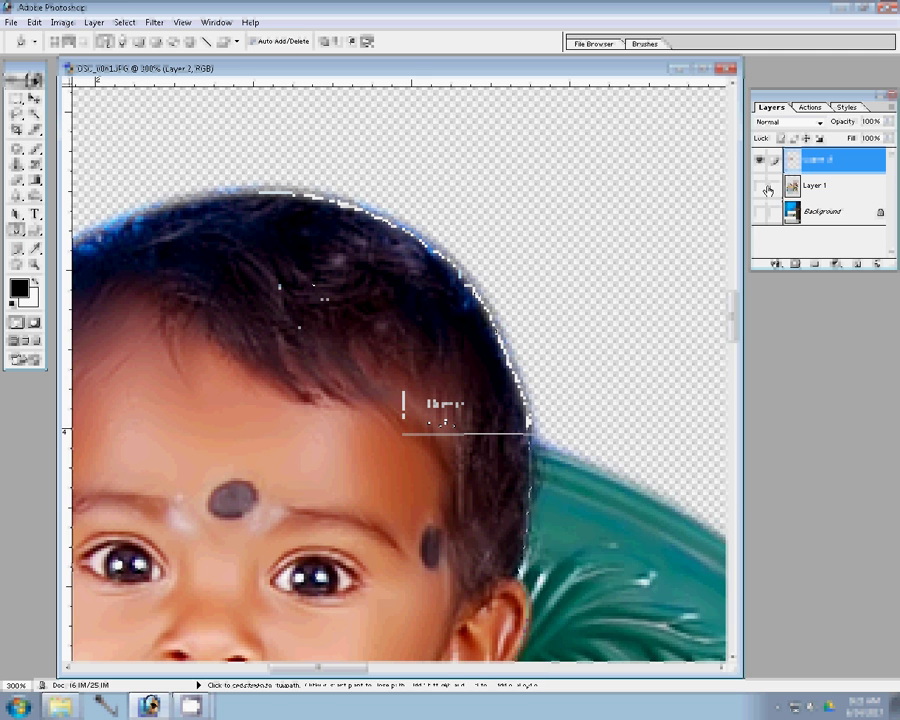
Fit the whole photo on screen and bring up the file-open window
right_click(408, 297)
left_click(430, 302)
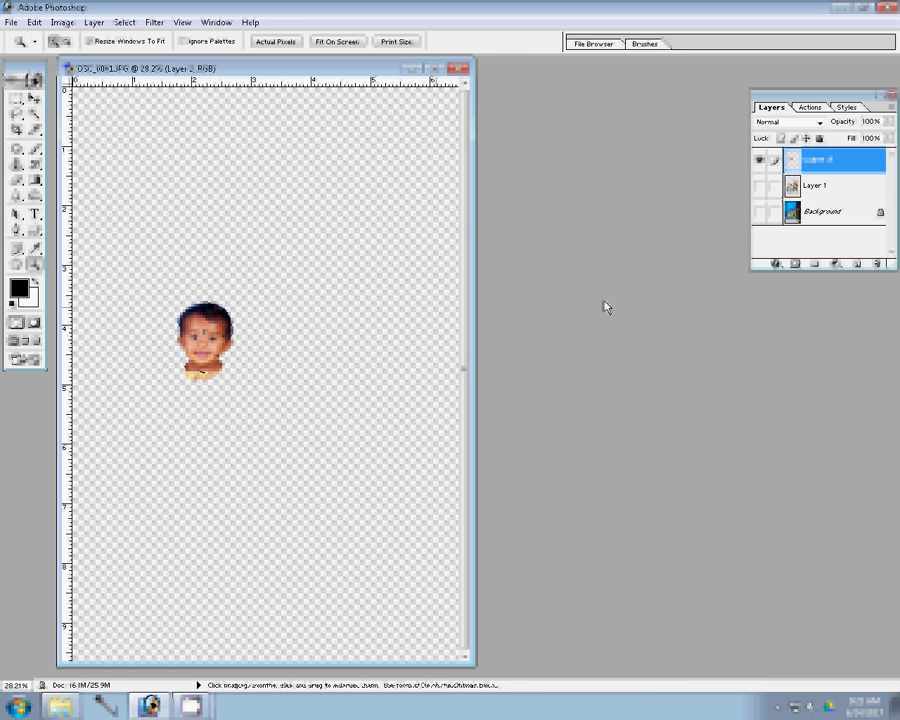
double_click(603, 307)
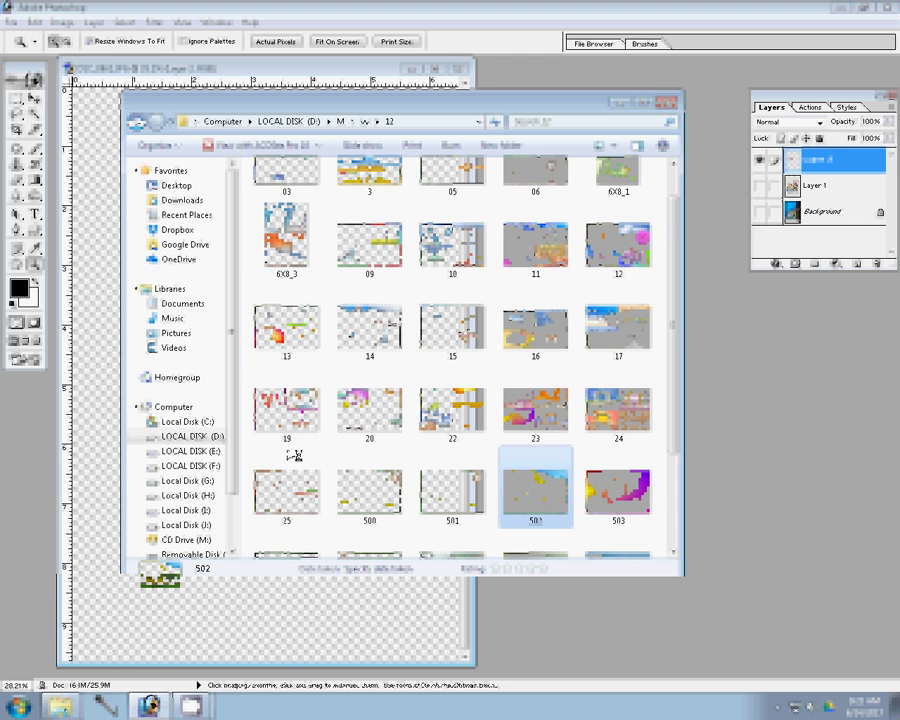
Browse to Local Disk (J:) > scenery images > cd in Large Icons view and open 78.psd
left_click(219, 438)
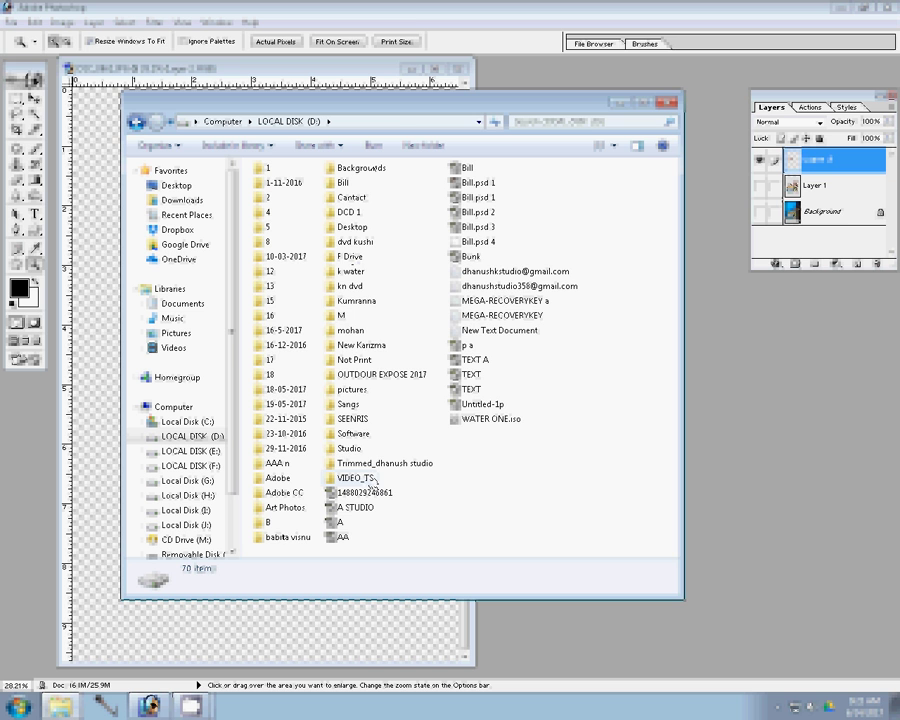
double_click(367, 169)
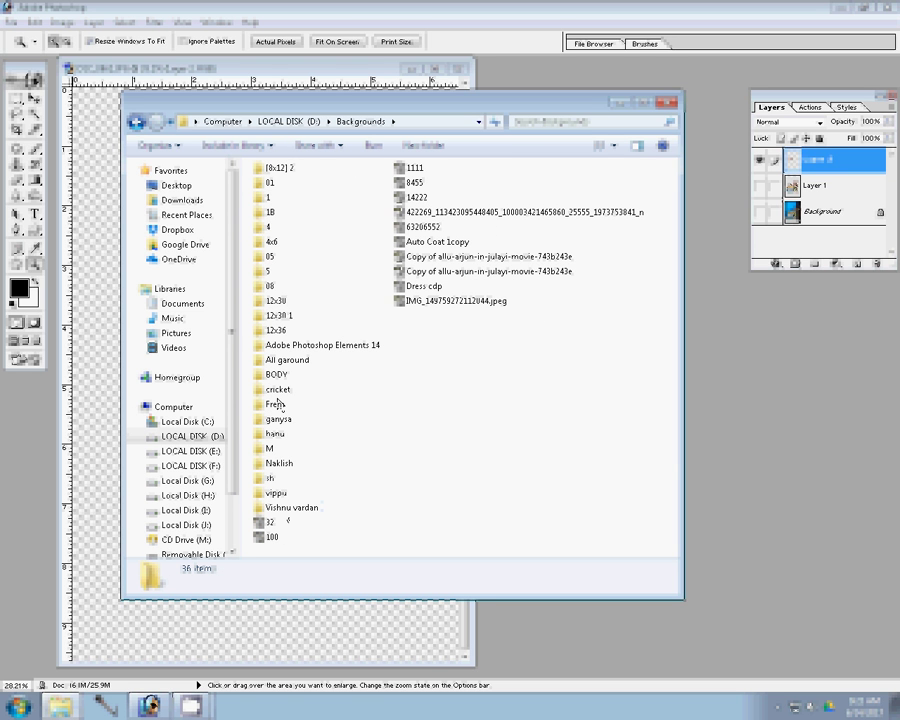
double_click(268, 450)
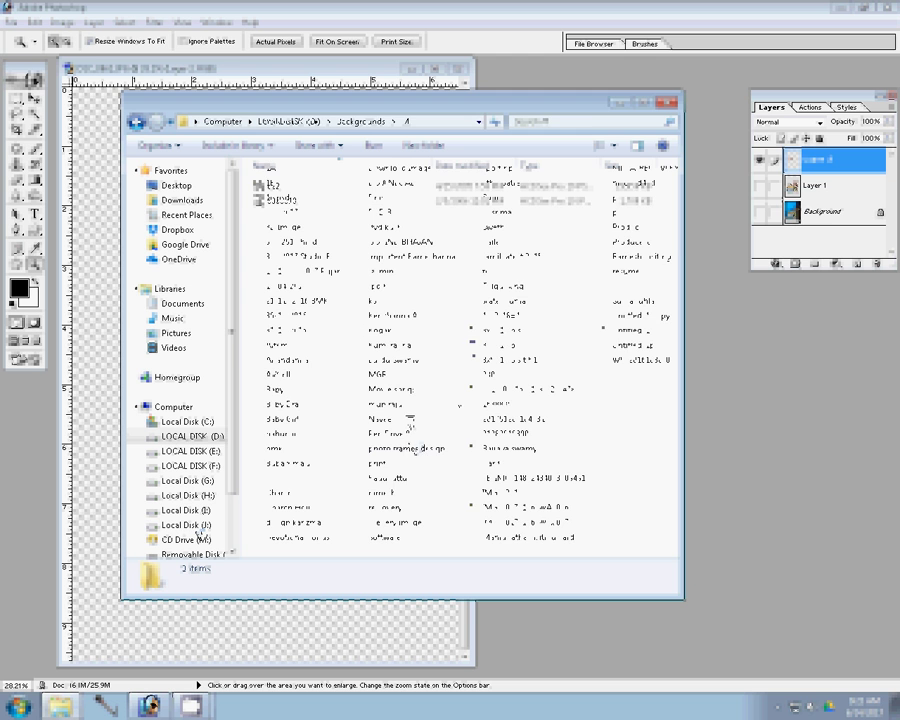
left_click(188, 525)
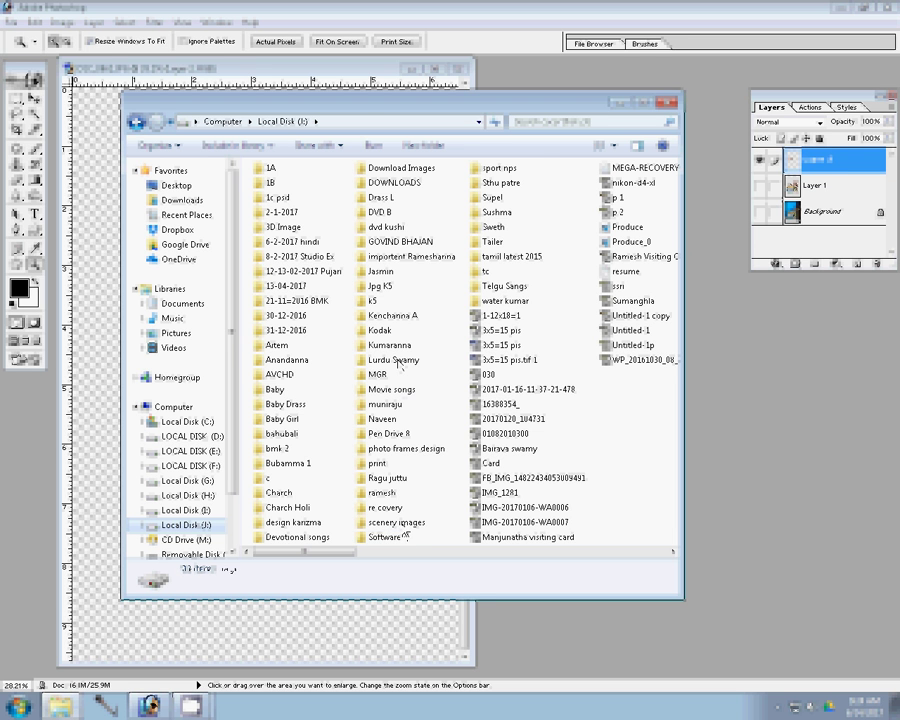
double_click(414, 522)
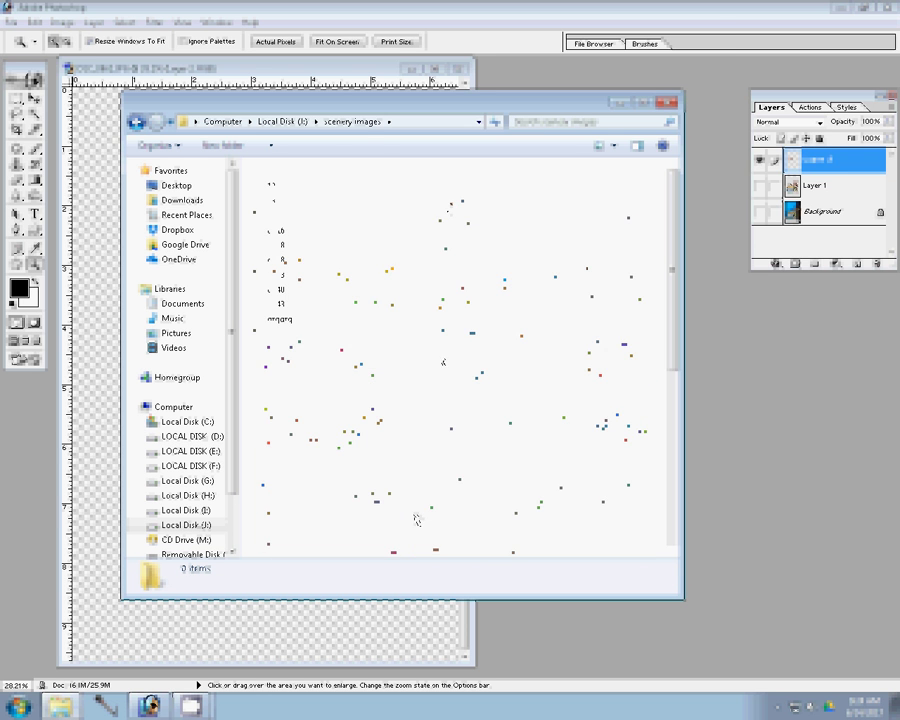
double_click(417, 519)
left_click(613, 145)
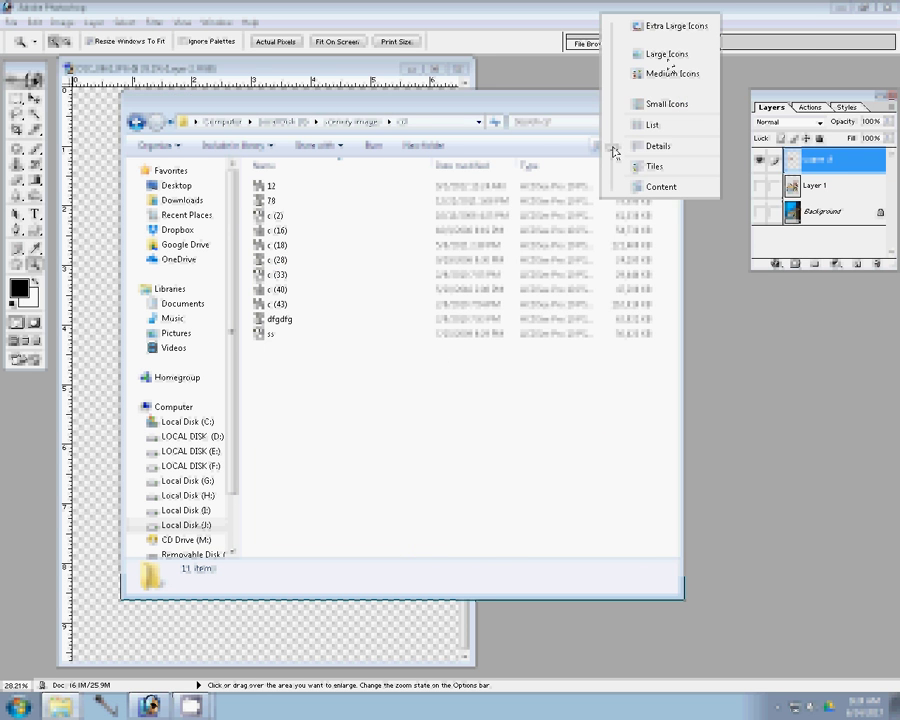
left_click(669, 62)
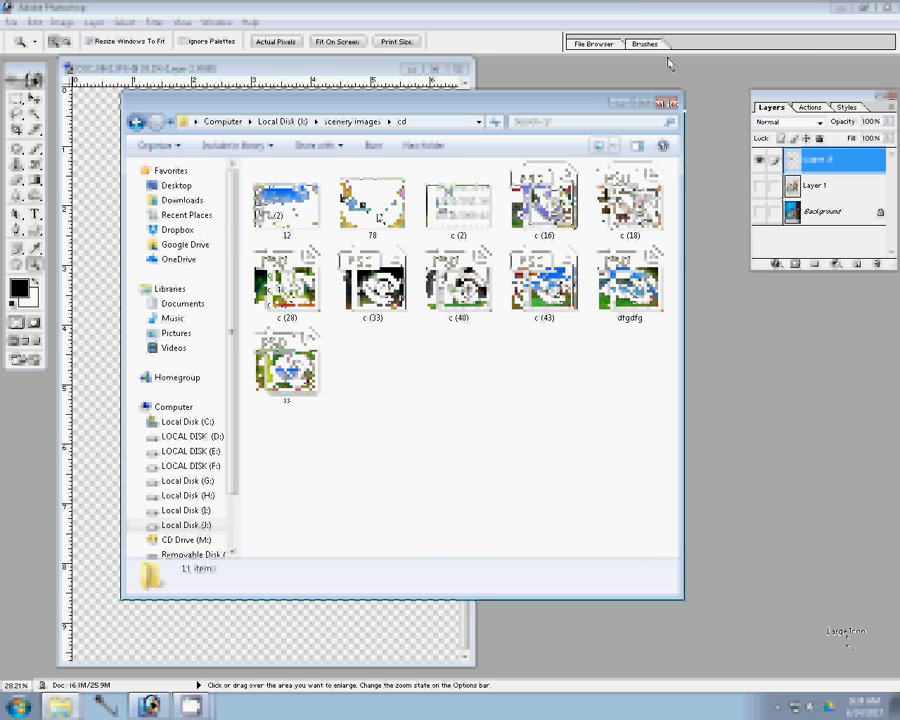
left_click(669, 63)
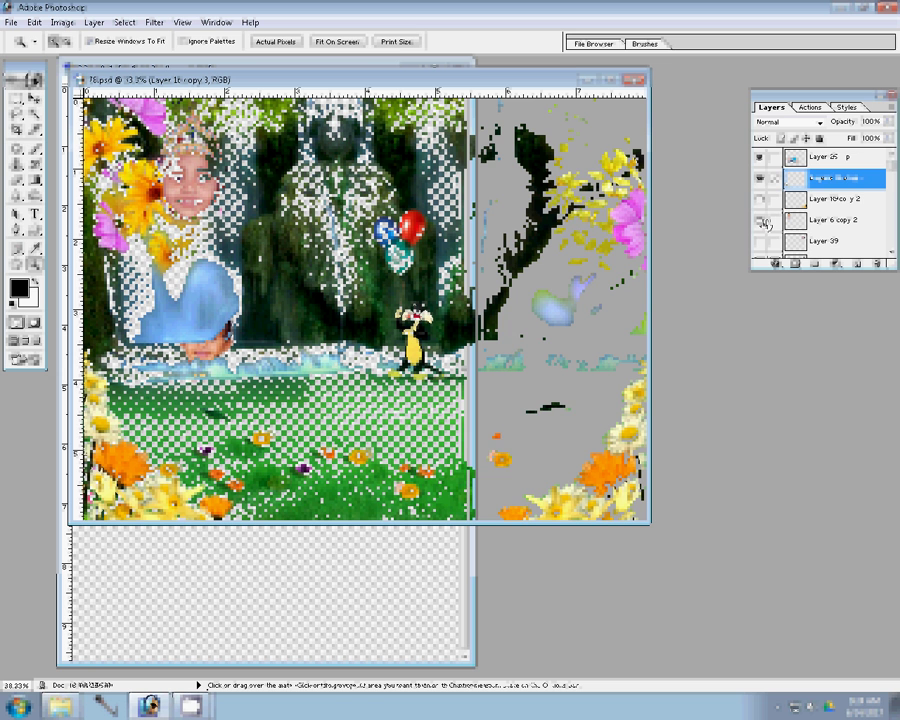
Show the hidden boy-figure and baby-face template layers and move the right-hand child to the centre
left_click(759, 221)
left_click(761, 241)
scroll(800, 220, "down", 1)
left_click(760, 243)
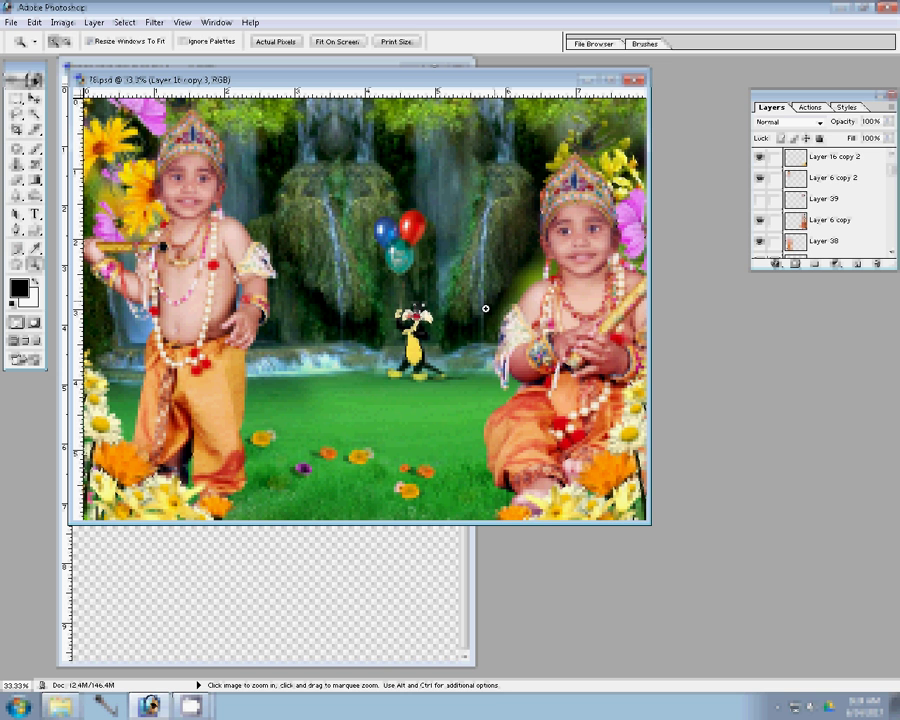
left_click_drag(485, 307, 340, 300)
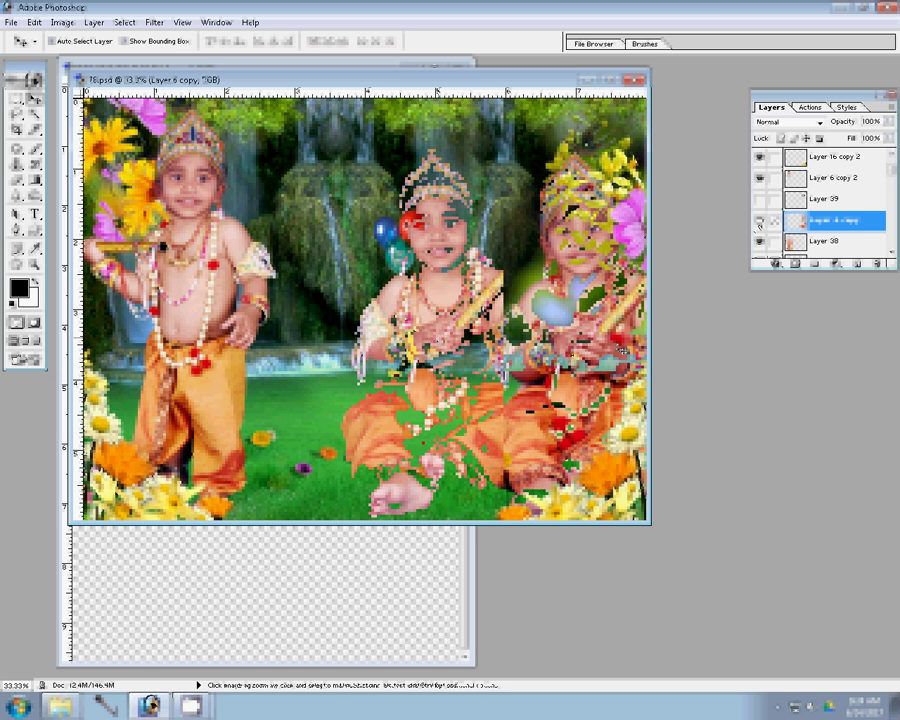
Adjust the child layers' visibility and drag the costumed Krishna figure into the head photo
left_click(760, 177)
left_click(760, 179)
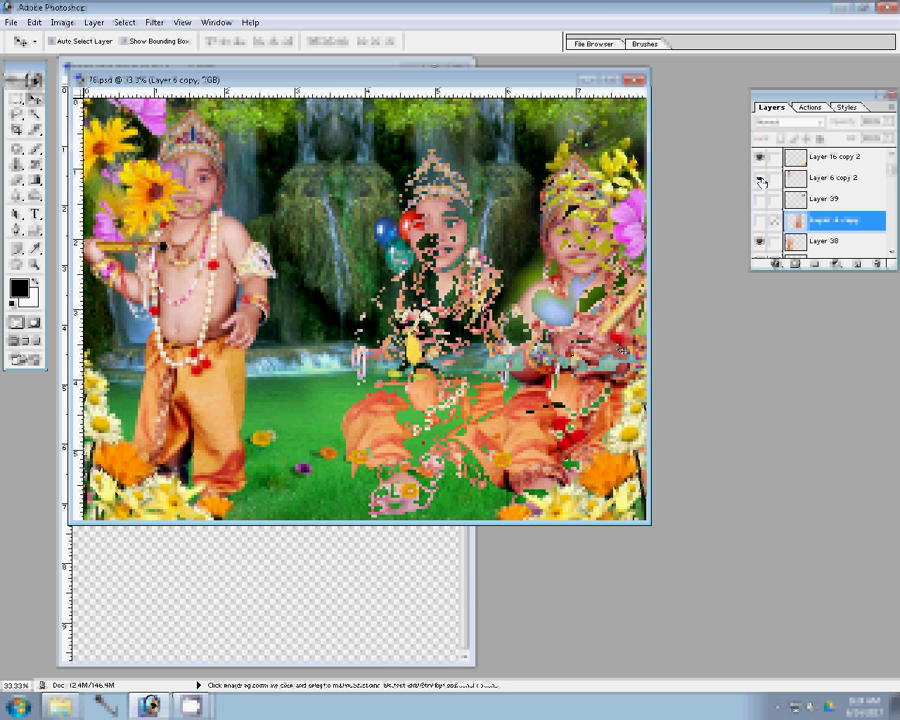
left_click(760, 178)
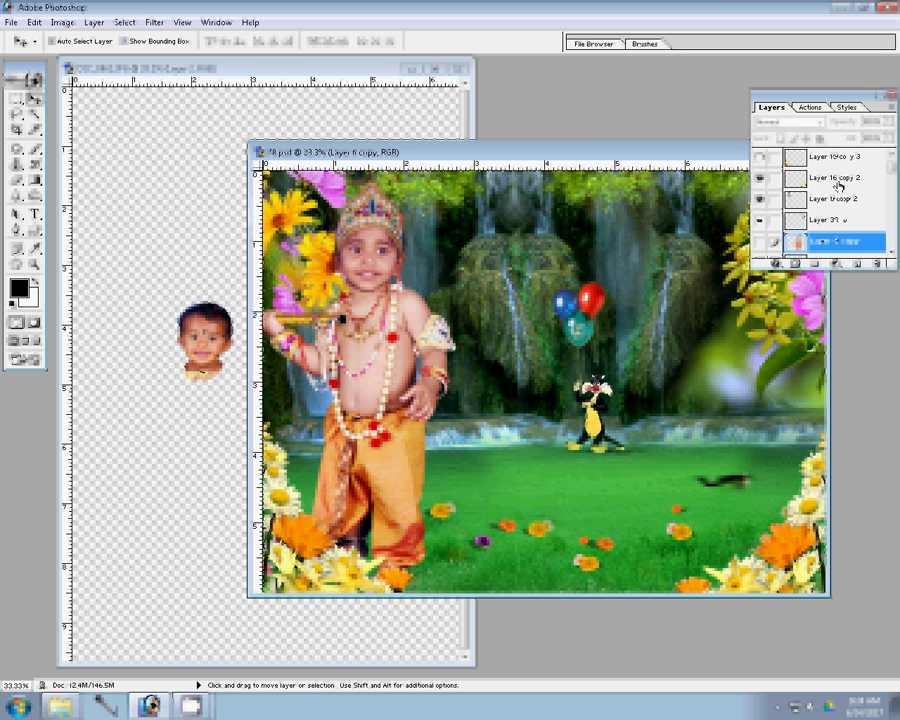
scroll(800, 190, "up", 2)
left_click(760, 158)
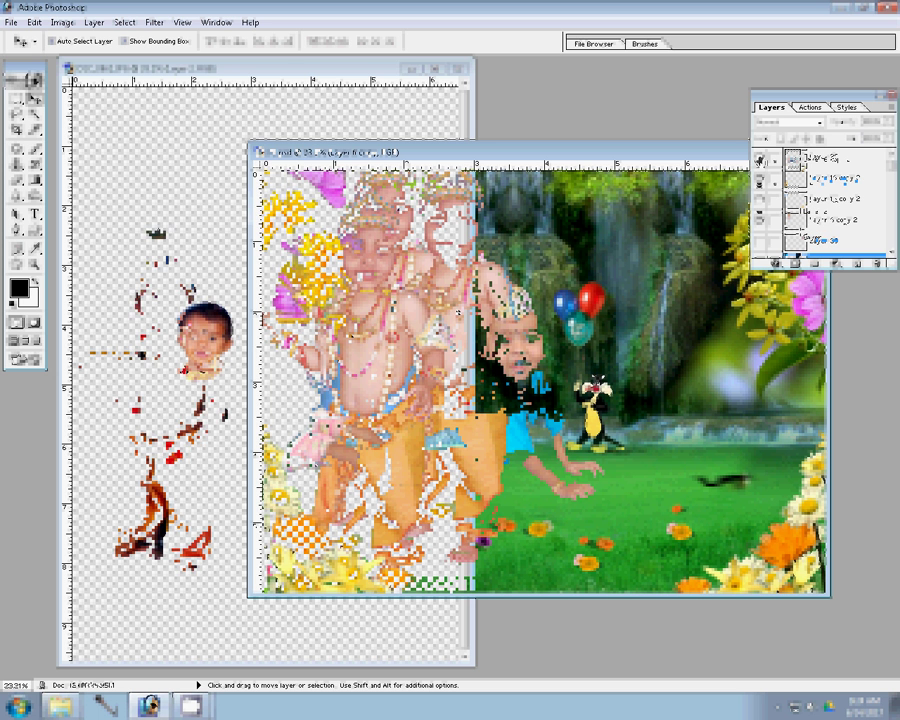
left_click_drag(244, 387, 286, 382)
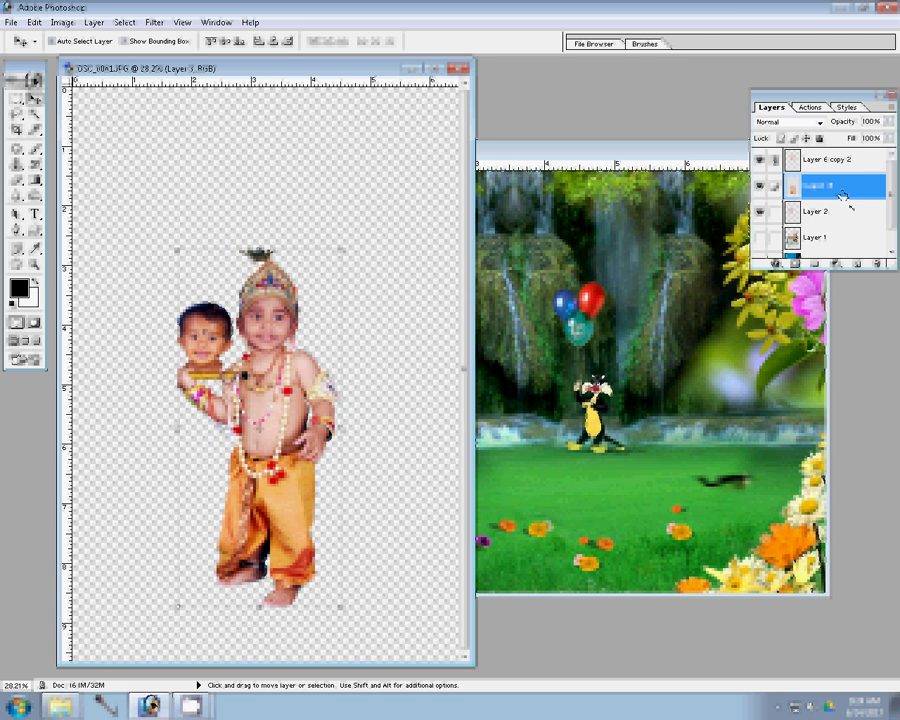
Show Layer 6 copy 2, hide the extra face overlay, and bring Layer 2 to the top
left_click(775, 160)
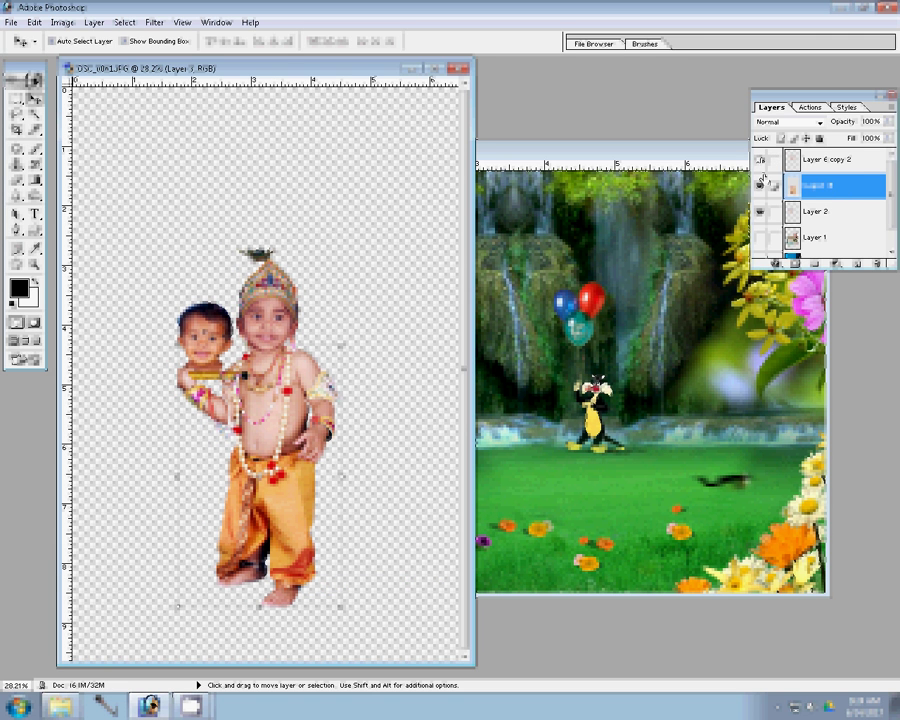
left_click(762, 160)
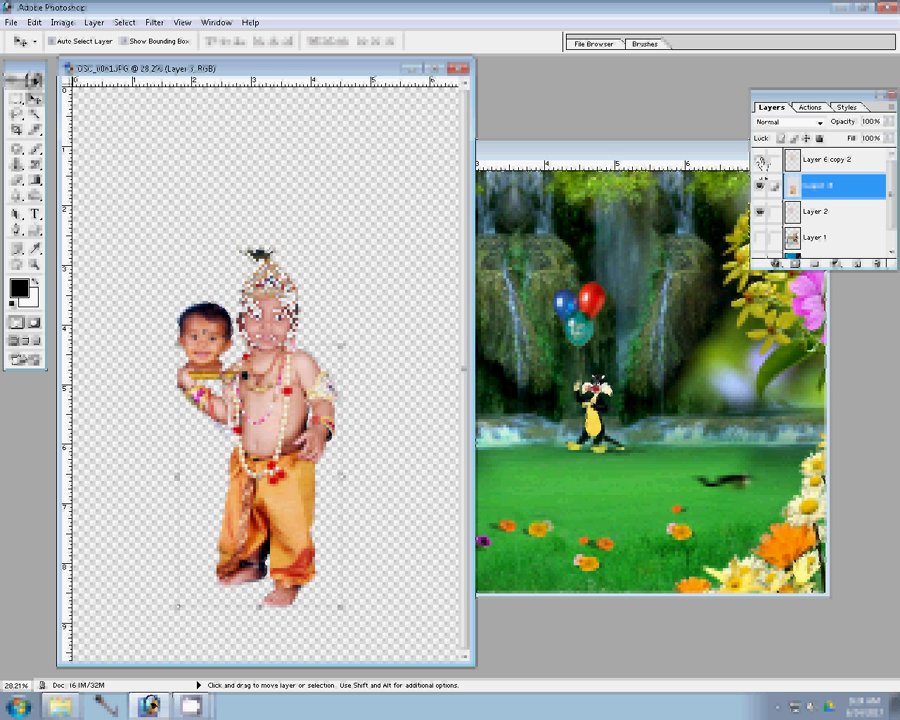
left_click(805, 212)
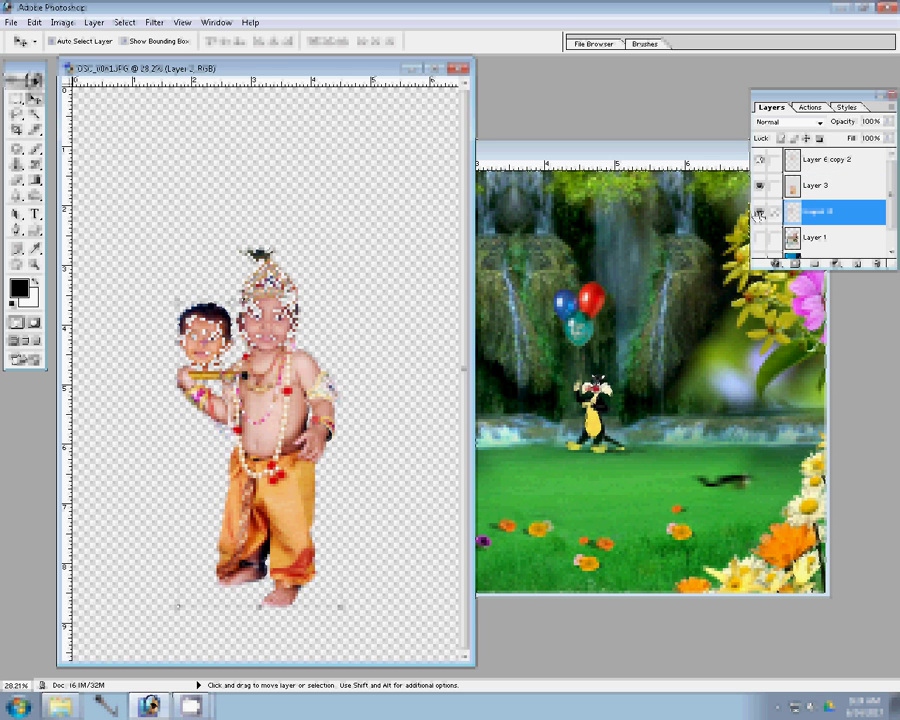
left_click(760, 212)
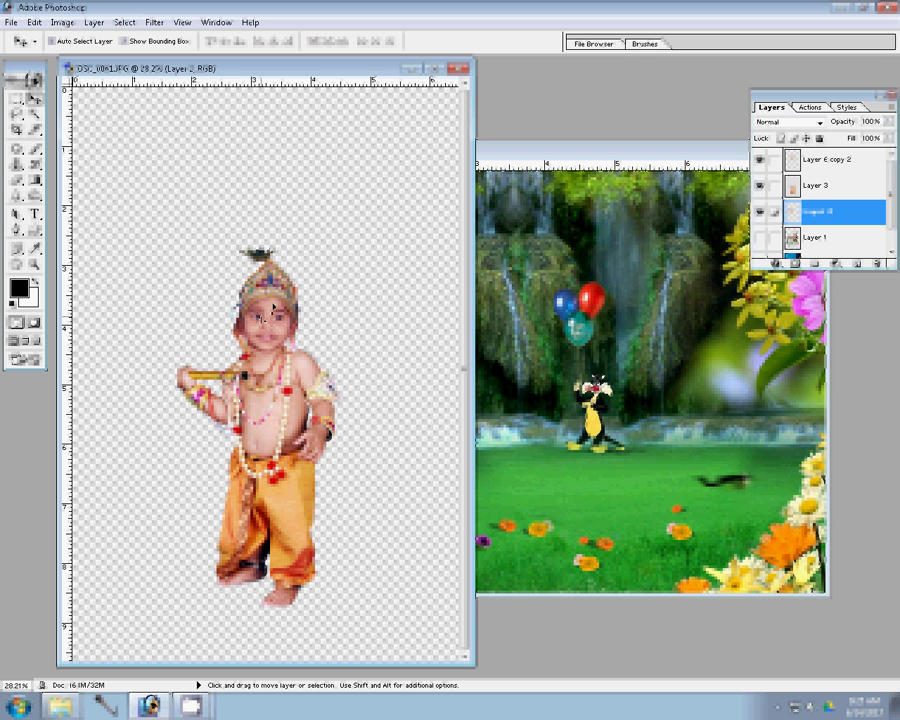
key("ctrl+shift+bracketright")
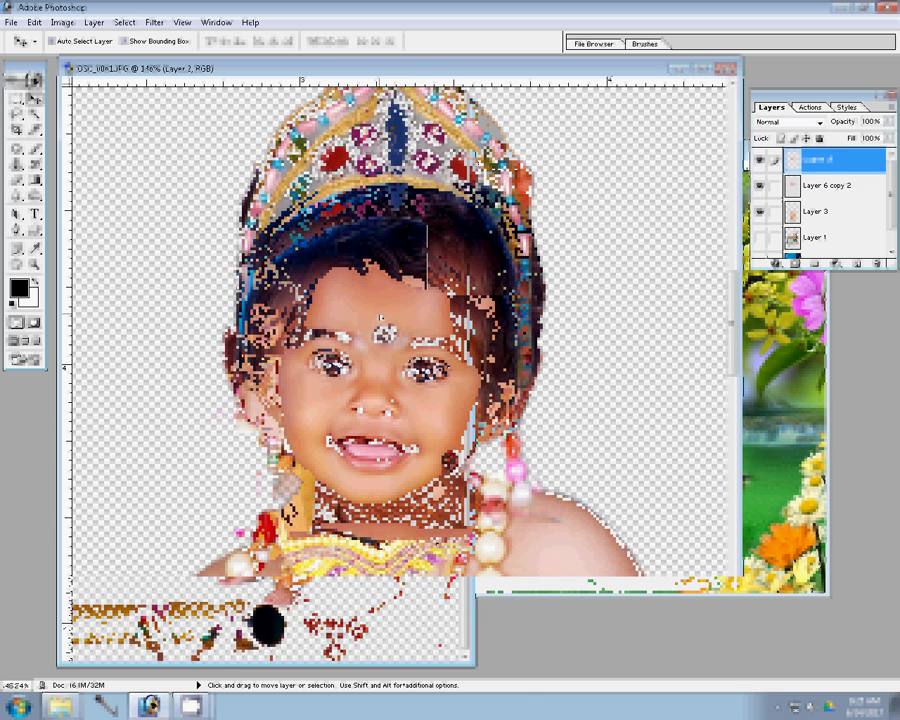
Free-transform the head cutout to 114.2% with a -2.6° tilt so it fits the body
key("ctrl+t")
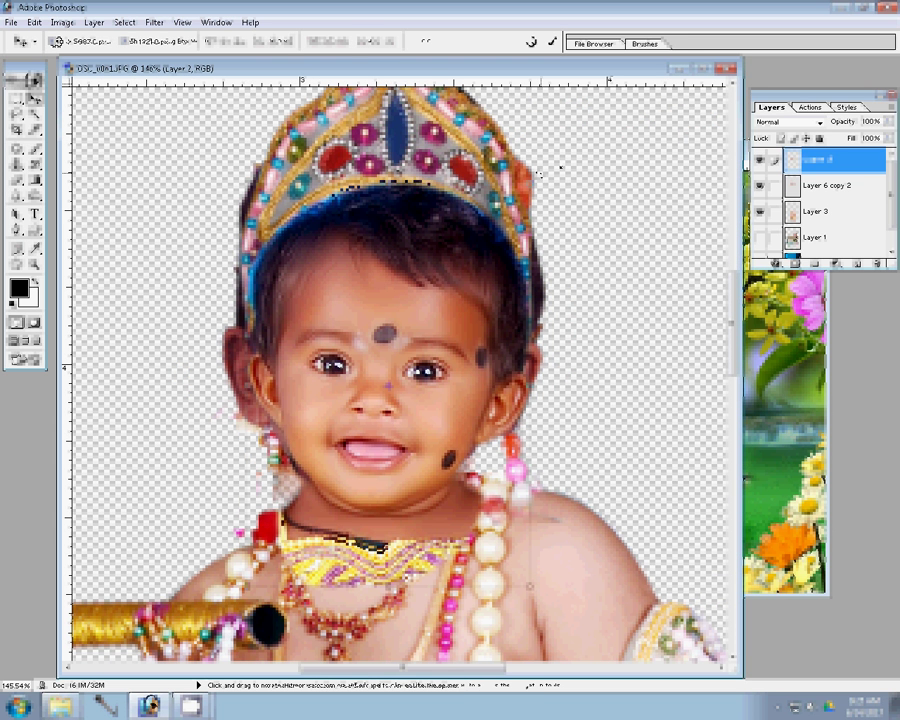
left_click_drag(540, 172, 586, 160)
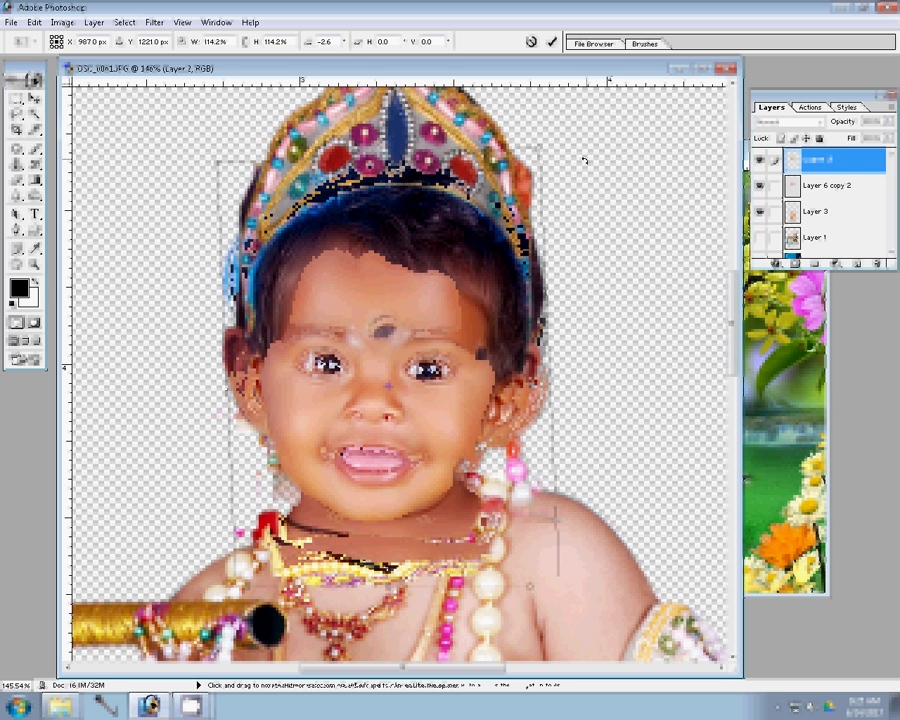
key("Return")
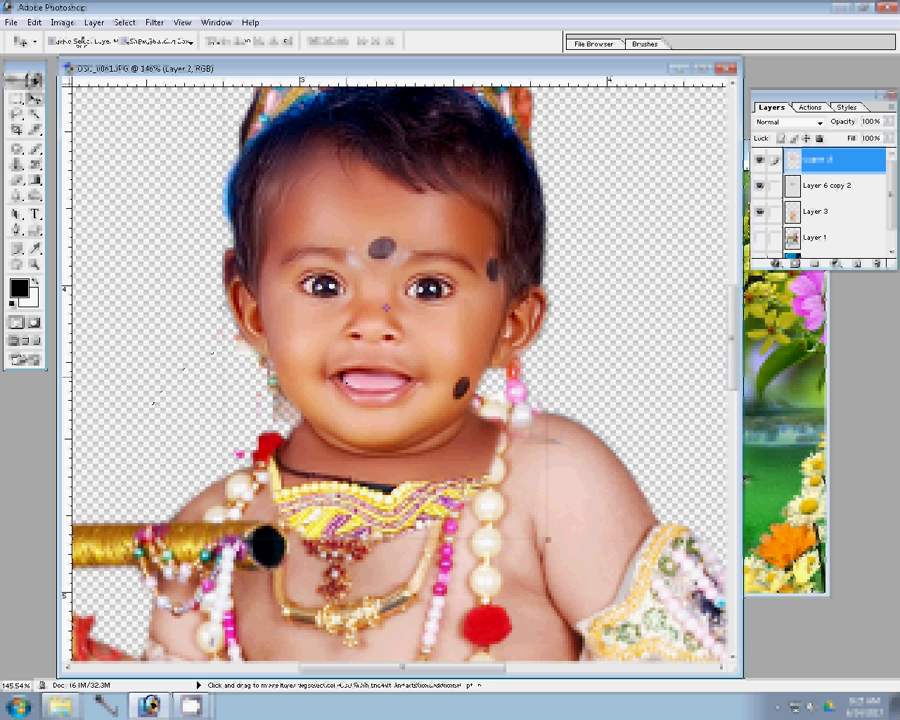
With a smaller eraser brush at 100% flow, erase the dark line above the collar
key("b")
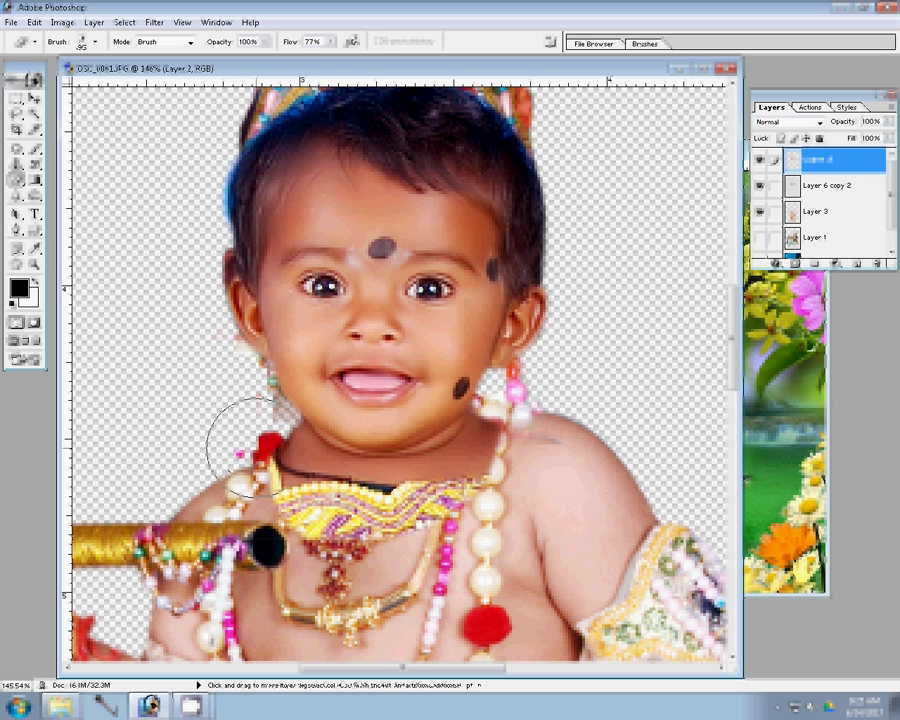
key("bracketleft")
key("bracketleft")
key("bracketleft")
mouse_move(251, 447)
left_mouse_down()
mouse_move(262, 432)
mouse_move(250, 446)
mouse_move(268, 446)
left_mouse_up()
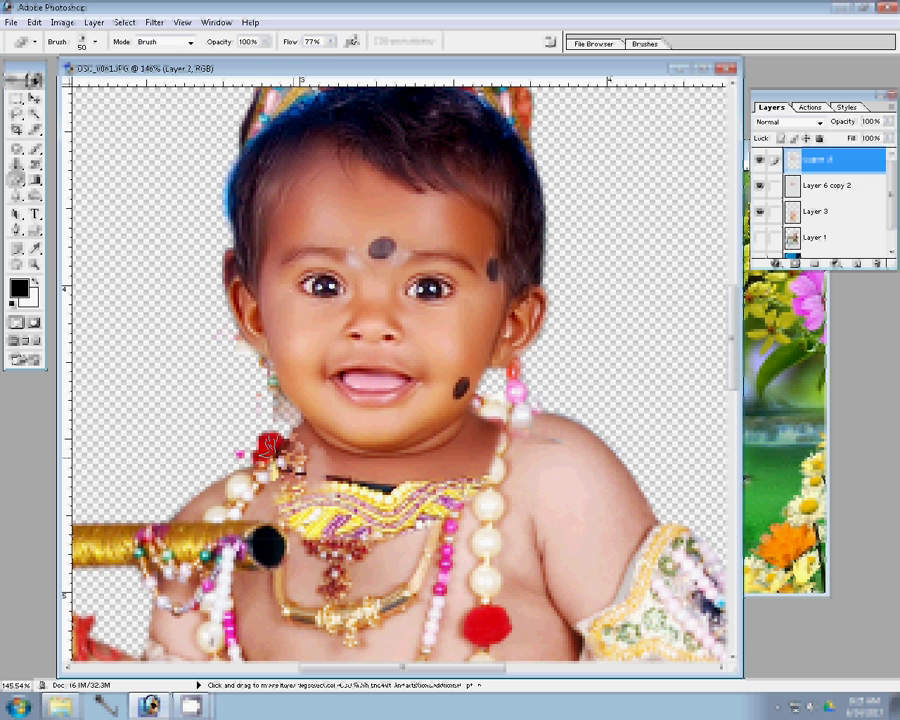
left_click(330, 42)
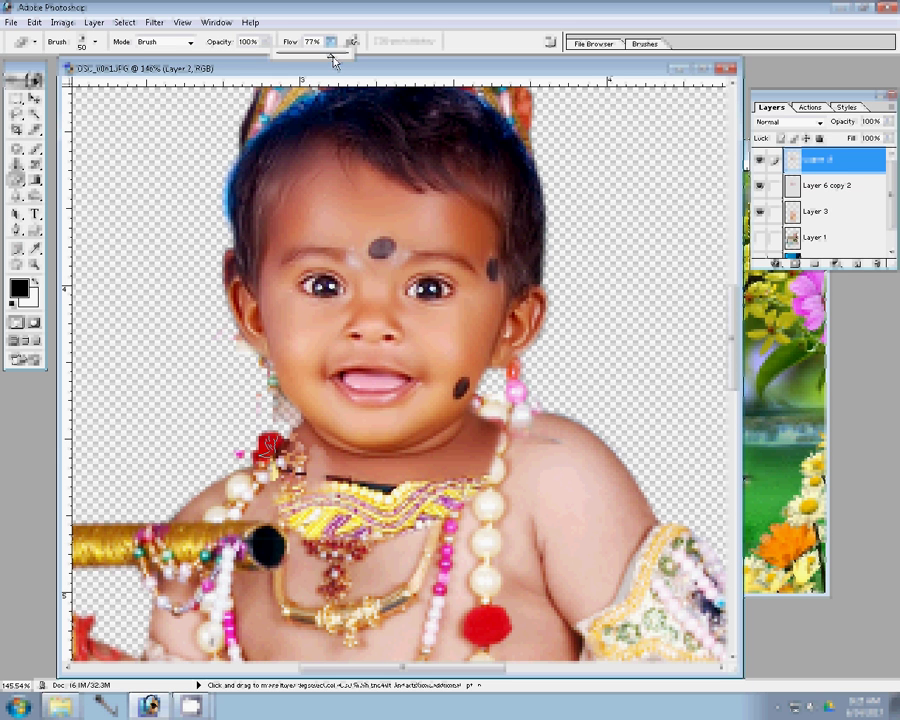
left_click_drag(333, 58, 347, 56)
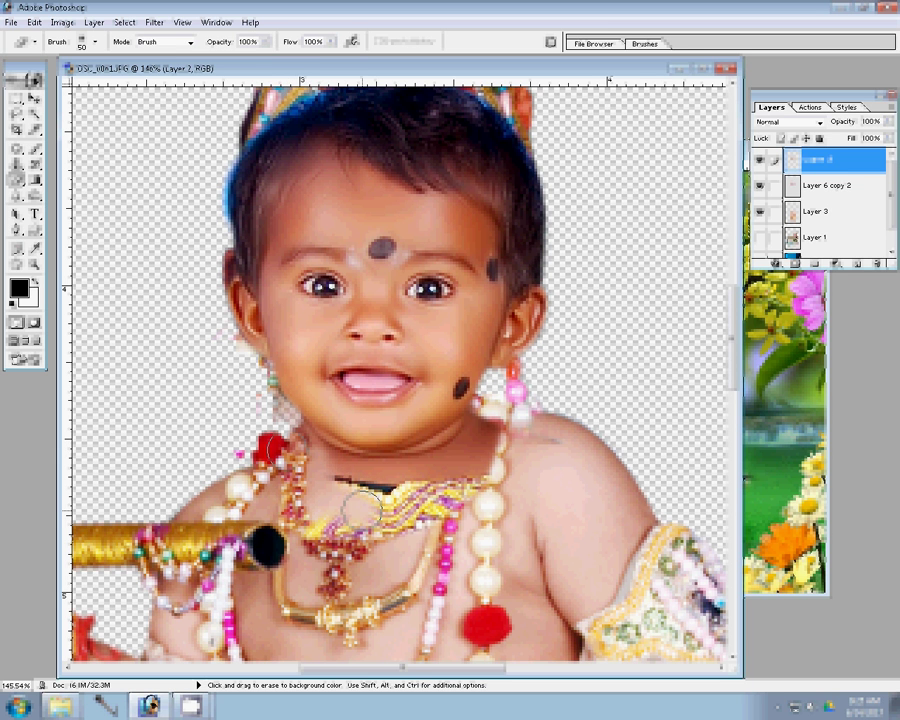
mouse_move(320, 482)
left_mouse_down()
mouse_move(361, 505)
mouse_move(440, 488)
left_mouse_up()
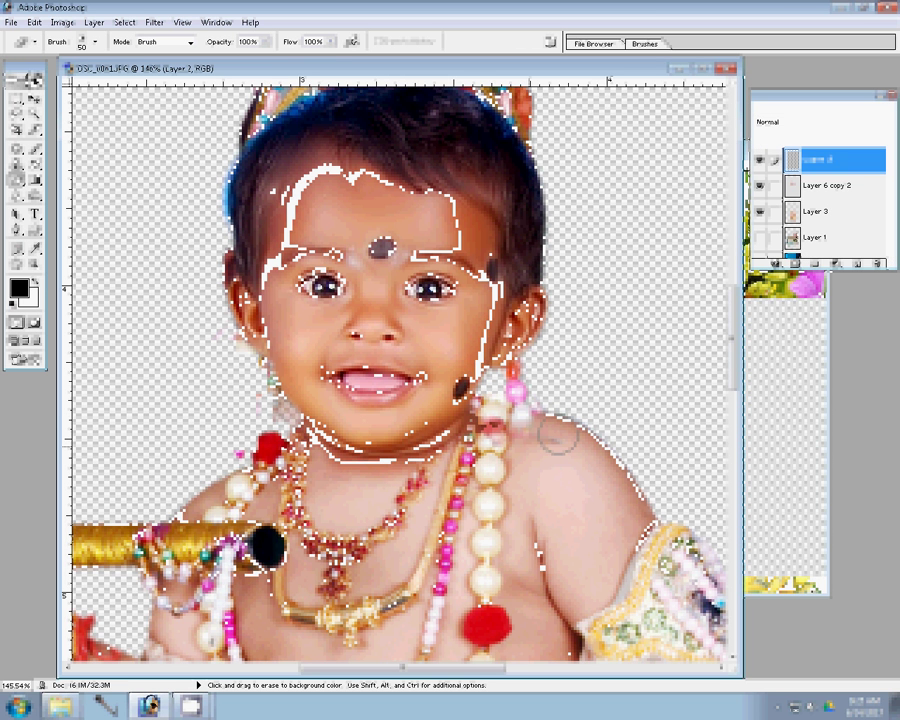
At brush size 30, erase stray hair pixels around the head, undoing the botched strokes
key("v")
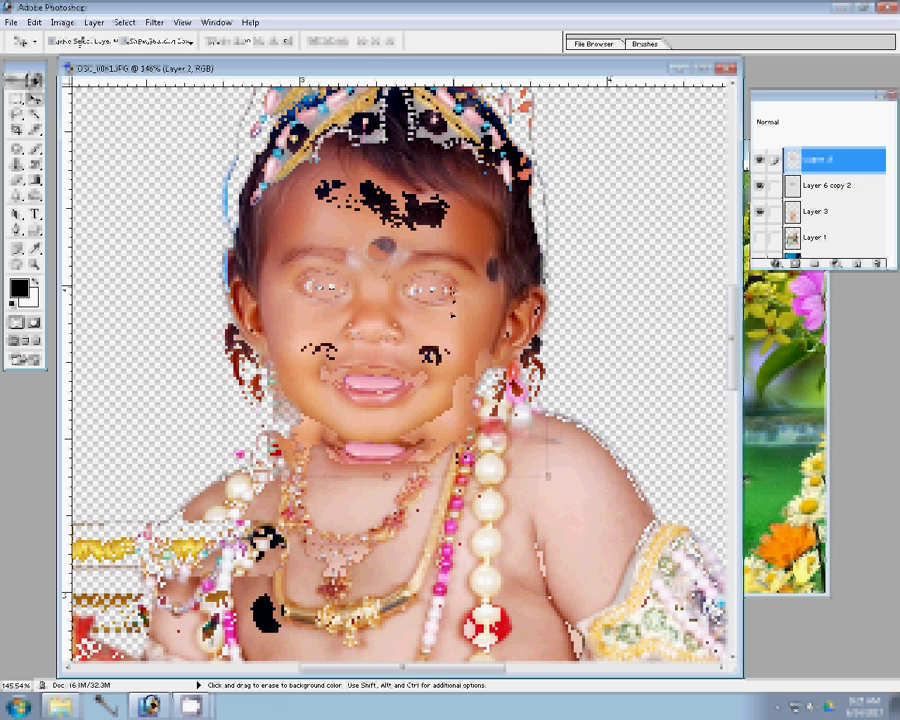
key("b")
key("bracketleft")
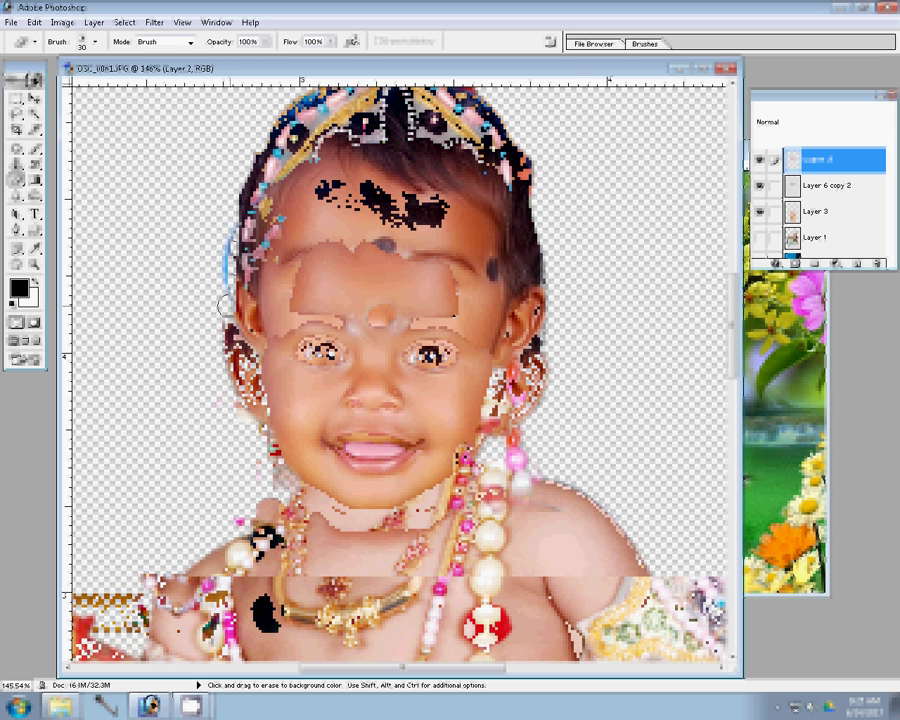
left_click_drag(455, 197, 305, 207)
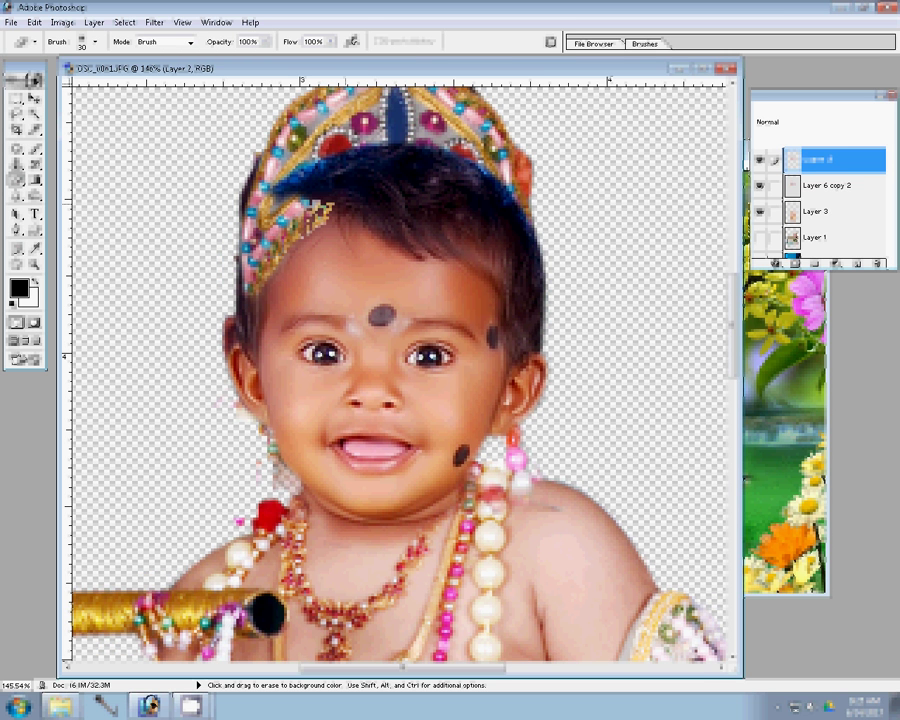
mouse_move(455, 200)
left_mouse_down()
mouse_move(497, 233)
mouse_move(525, 277)
left_mouse_up()
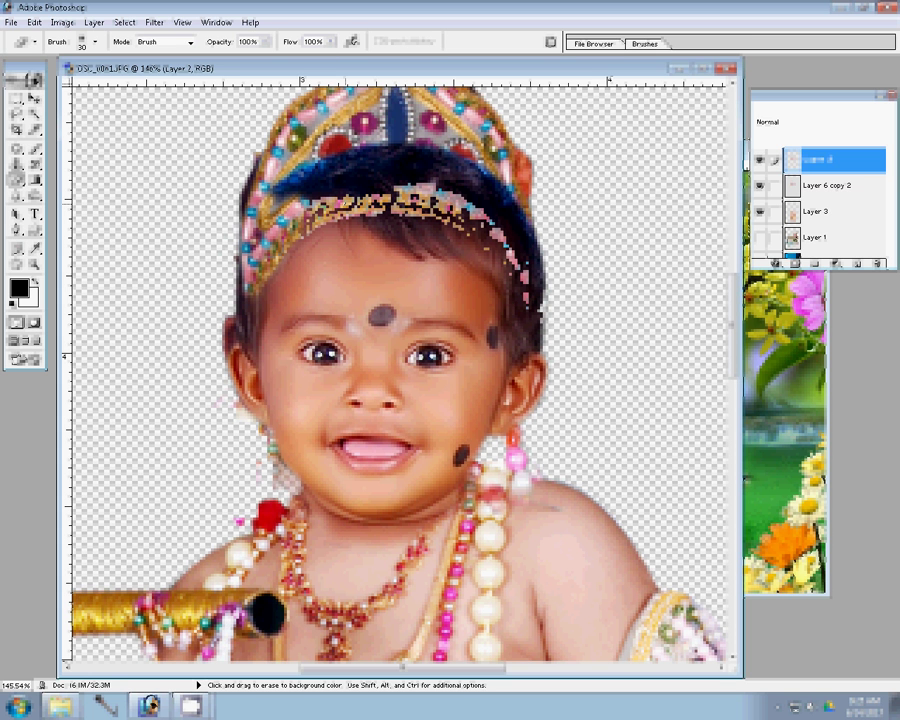
left_click_drag(540, 292, 548, 326)
key("ctrl+alt+z")
mouse_move(451, 155)
left_mouse_down()
mouse_move(405, 165)
mouse_move(355, 160)
mouse_move(280, 185)
left_mouse_up()
key("ctrl+alt+z")
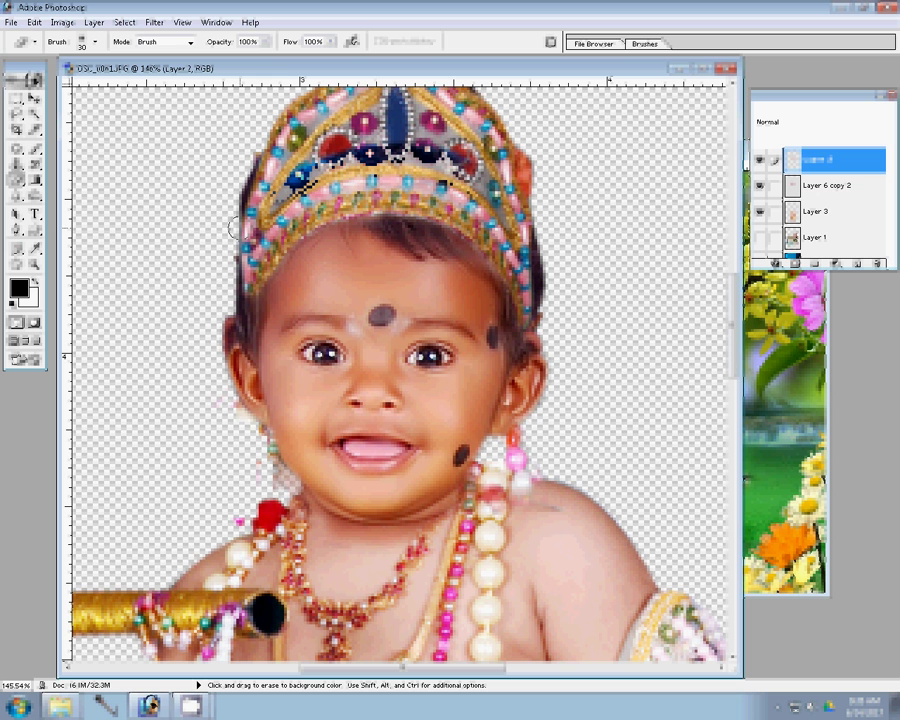
On Layer 6 copy 2, erase the hair fringe along both sides of the head
left_click(828, 186)
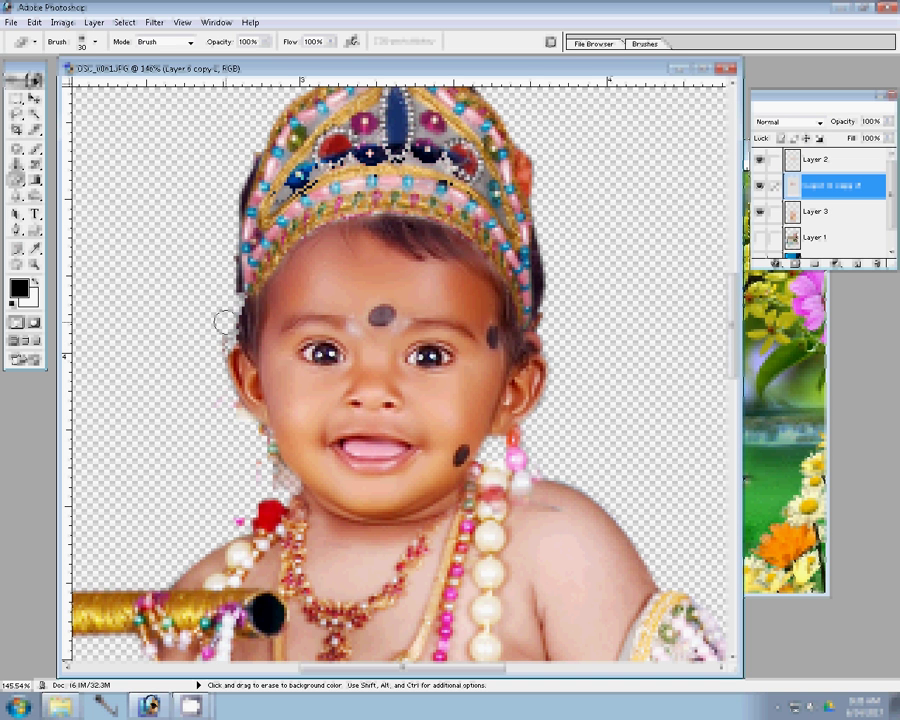
left_click_drag(224, 321, 230, 207)
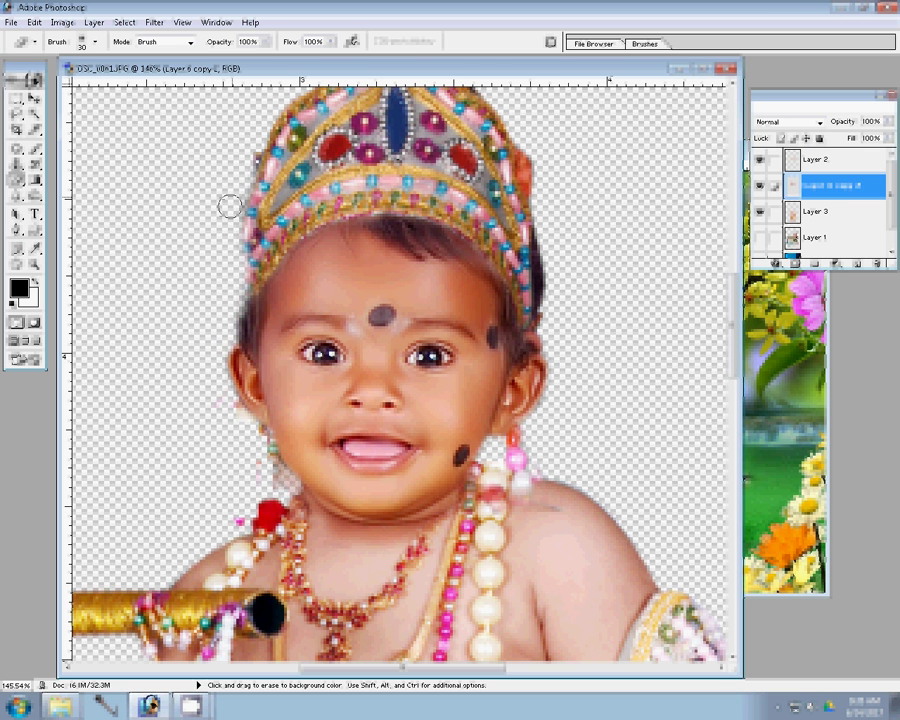
left_click_drag(533, 300, 538, 150)
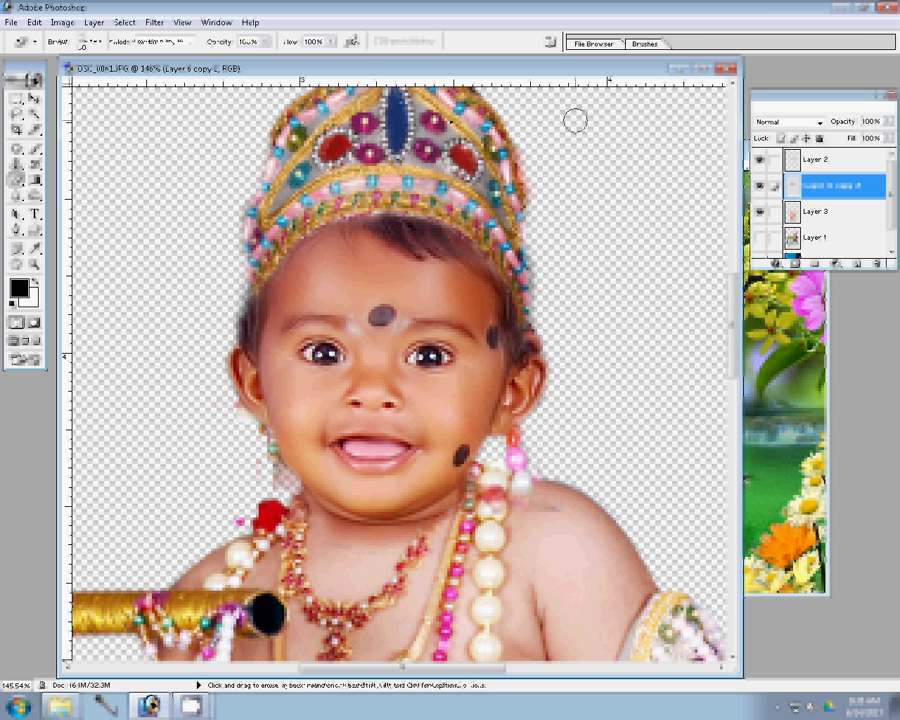
key("v")
mouse_move(443, 300)
left_mouse_down()
mouse_move(443, 245)
mouse_move(443, 300)
left_mouse_up()
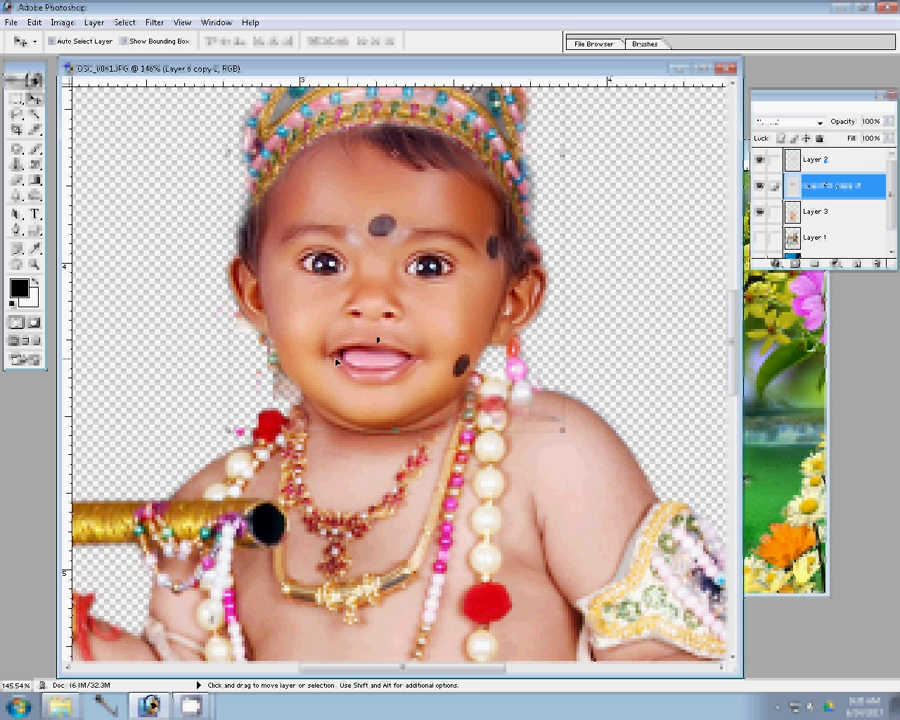
After closing Levels unchanged, Clone Stamp a pink dangling earring onto the right and left ears
key("ctrl+l")
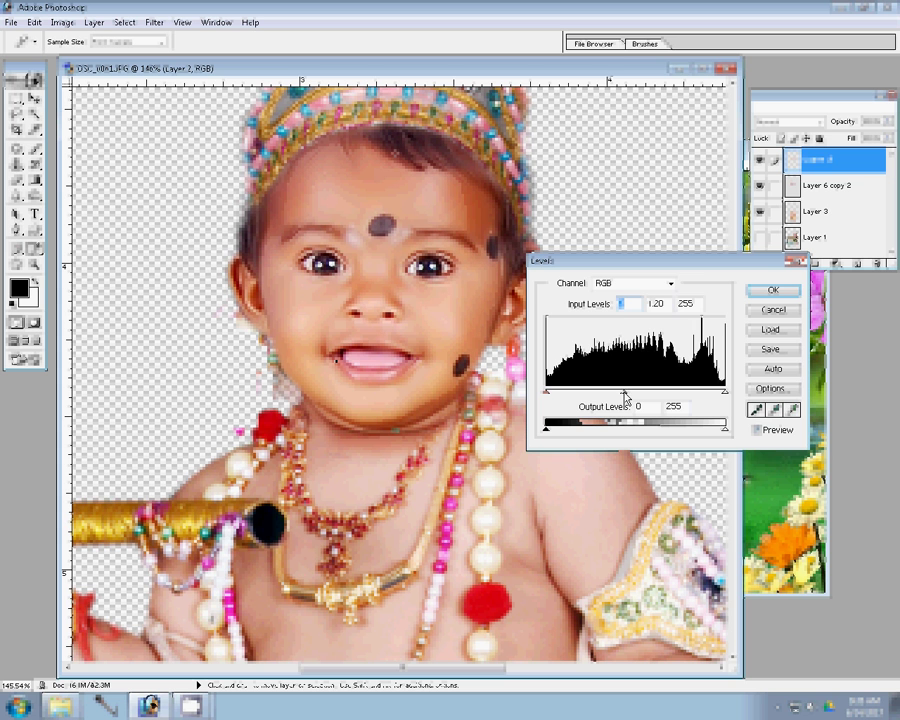
key("Return")
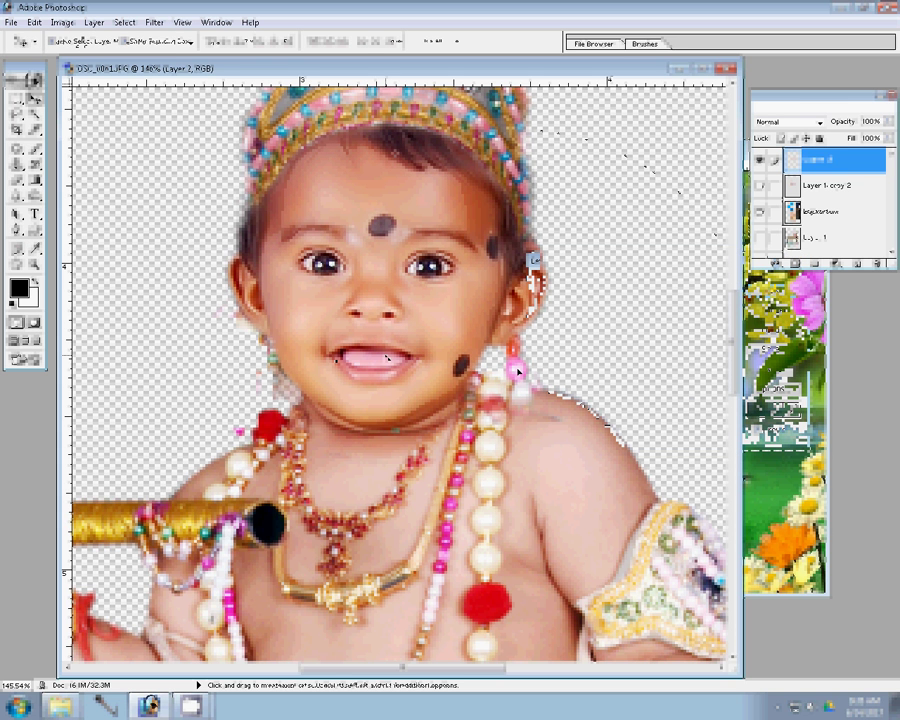
key("s")
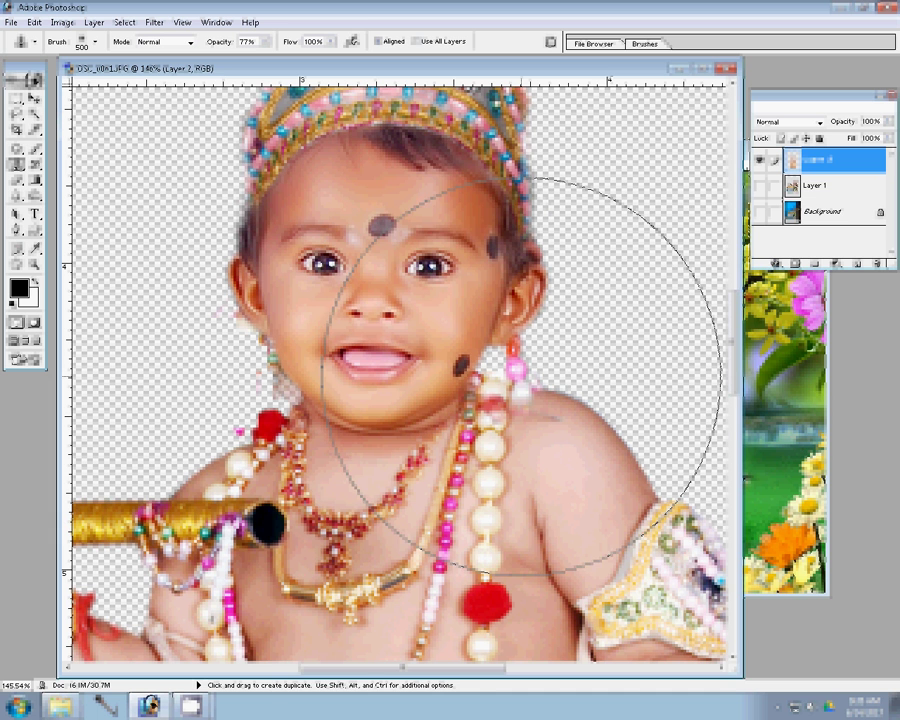
key("bracketleft")
key("bracketleft")
key("bracketleft")
key("bracketleft")
key("bracketleft")
key("bracketleft")
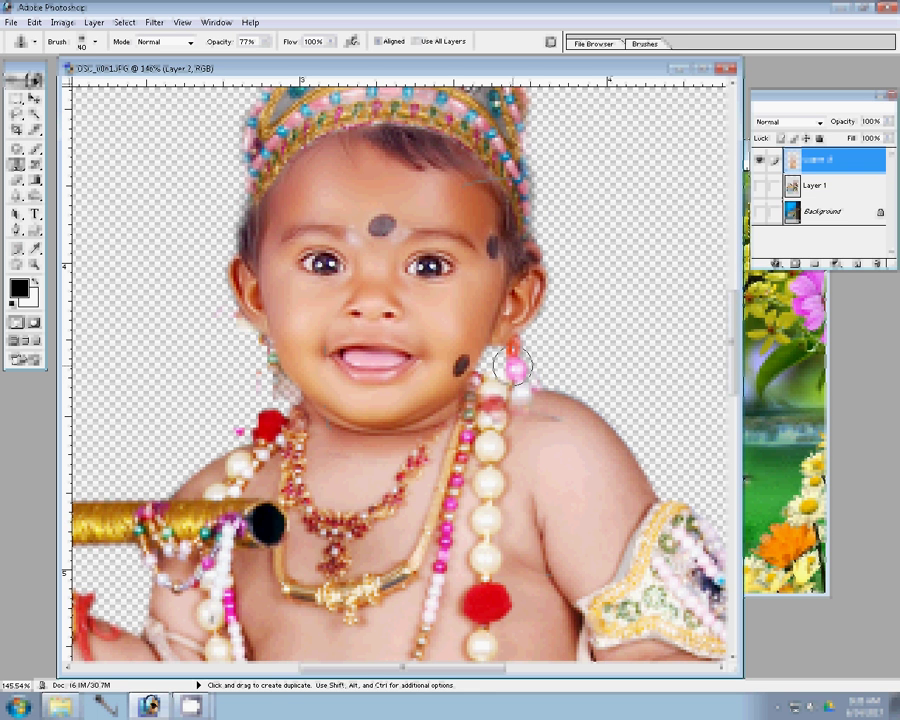
left_click_drag(515, 367, 510, 335)
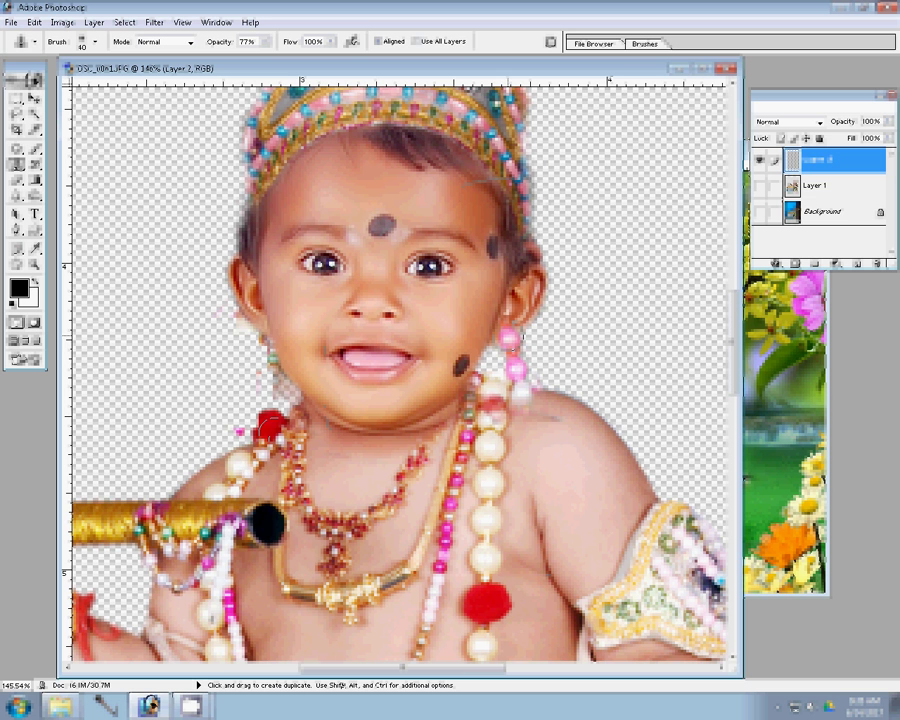
left_click_drag(266, 347, 250, 328)
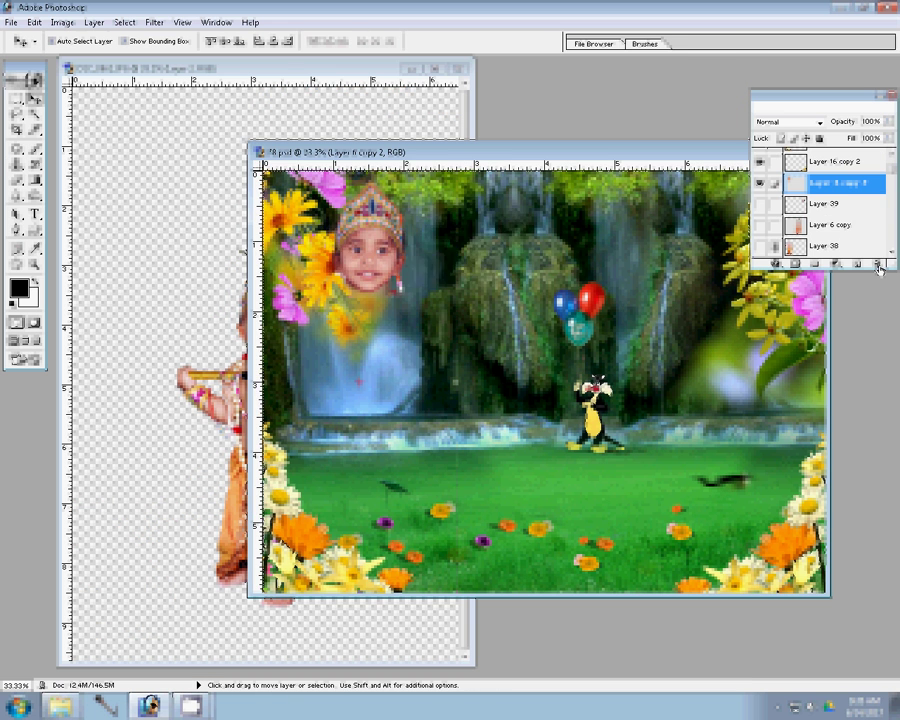
Delete the Layer 6 copy layer and scale the Krishna figure down to 76.6%
left_click(877, 264)
key("Return")
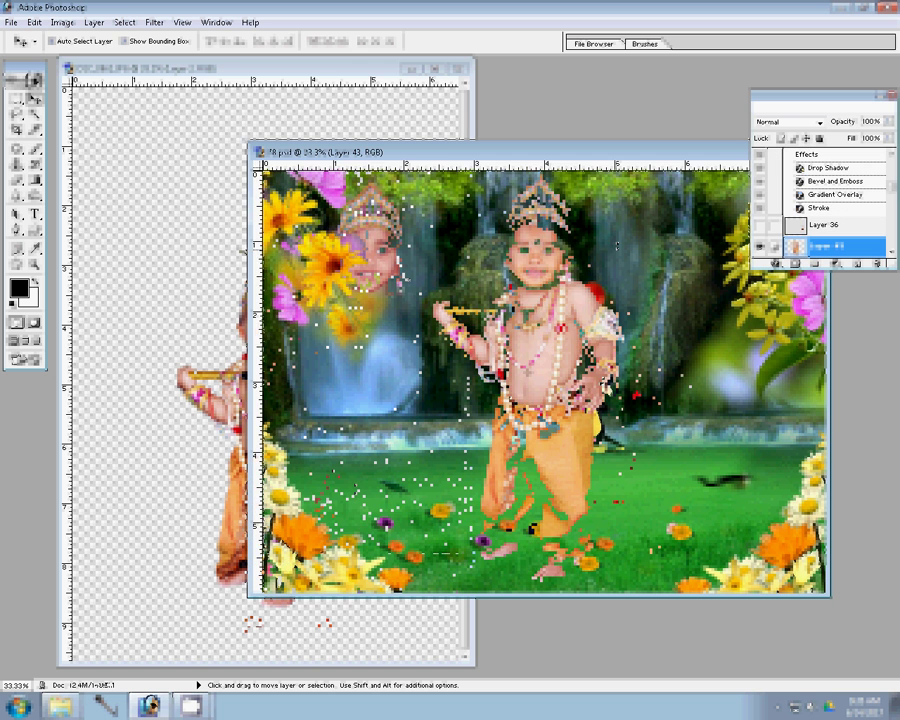
key("ctrl+minus")
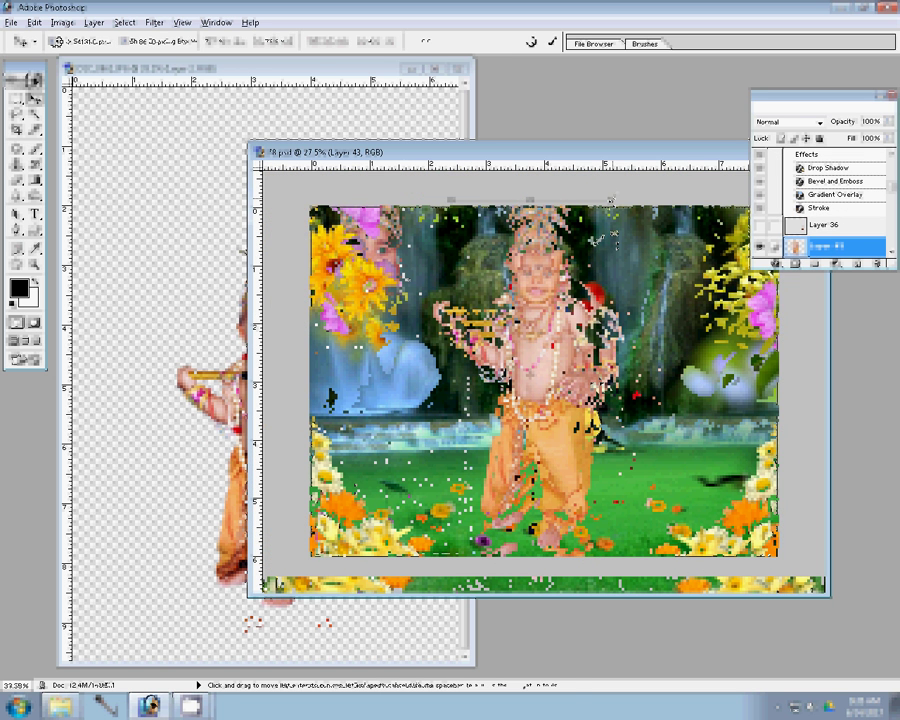
key("ctrl+t")
key("Return")
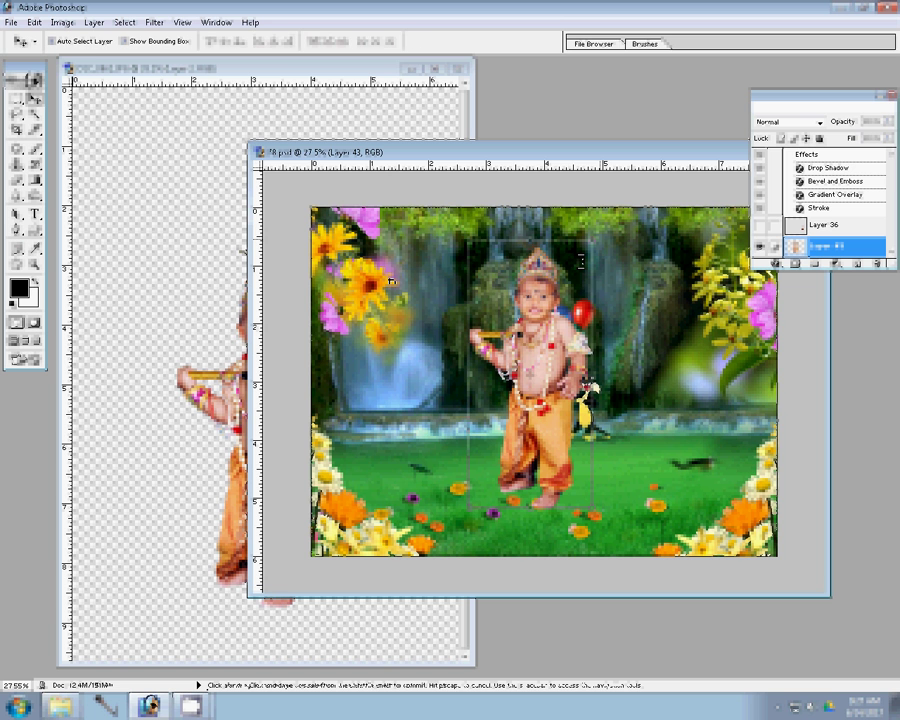
Crop the garden composite to 6 in × 4 in around the child and waterfall
key("c")
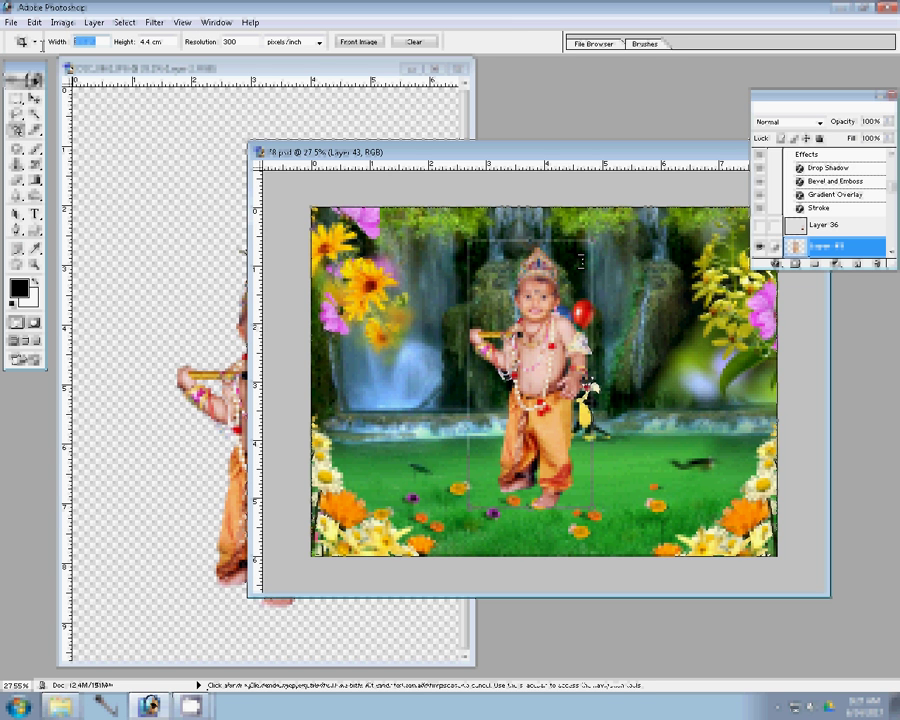
type("6")
type(" in")
key("Tab")
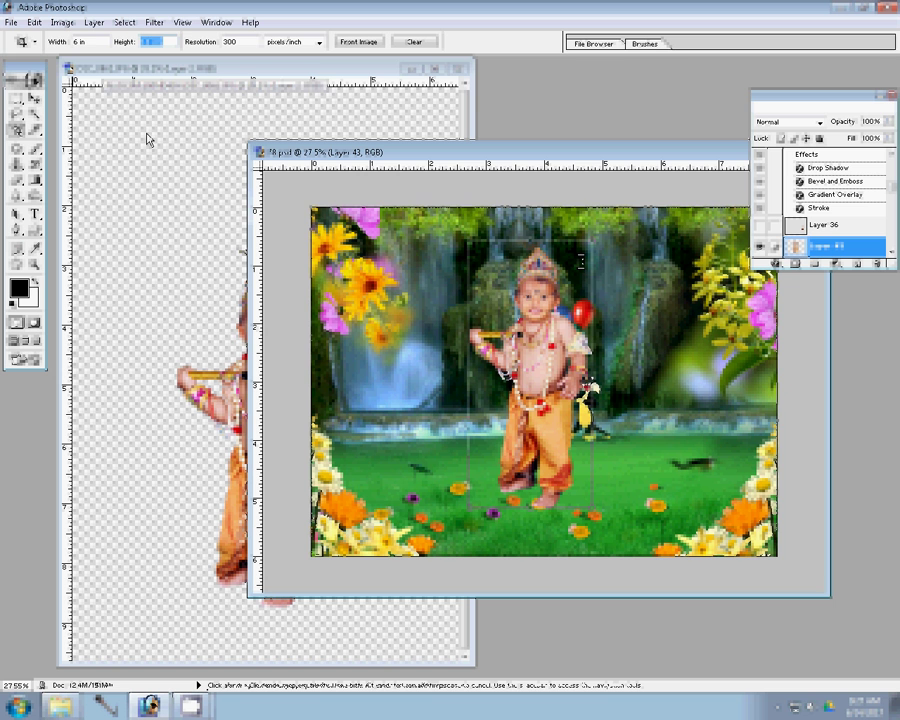
type("4")
left_click_drag(305, 201, 776, 528)
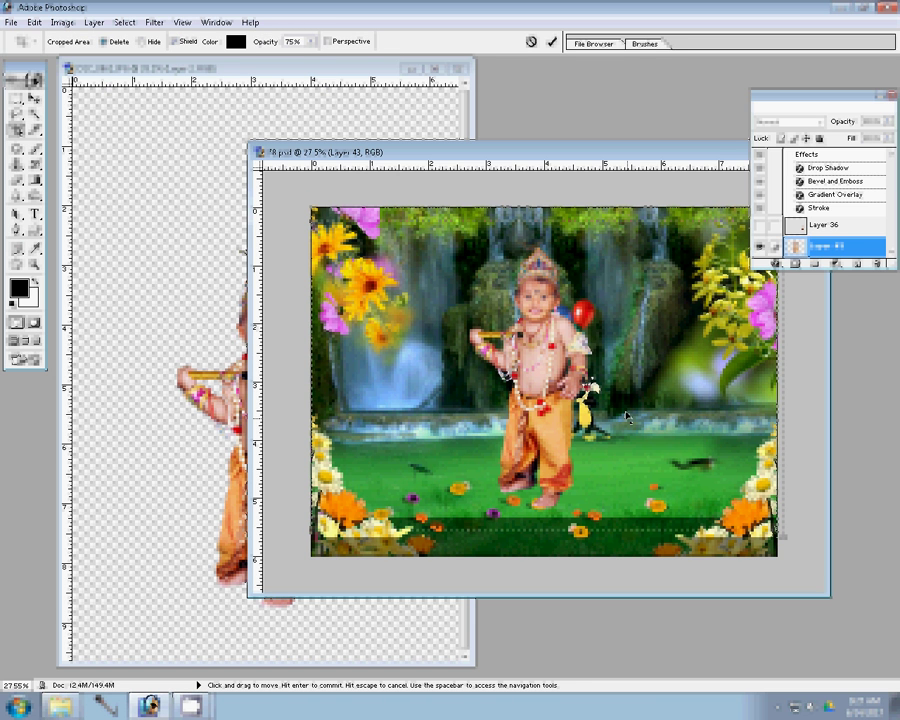
key("Return")
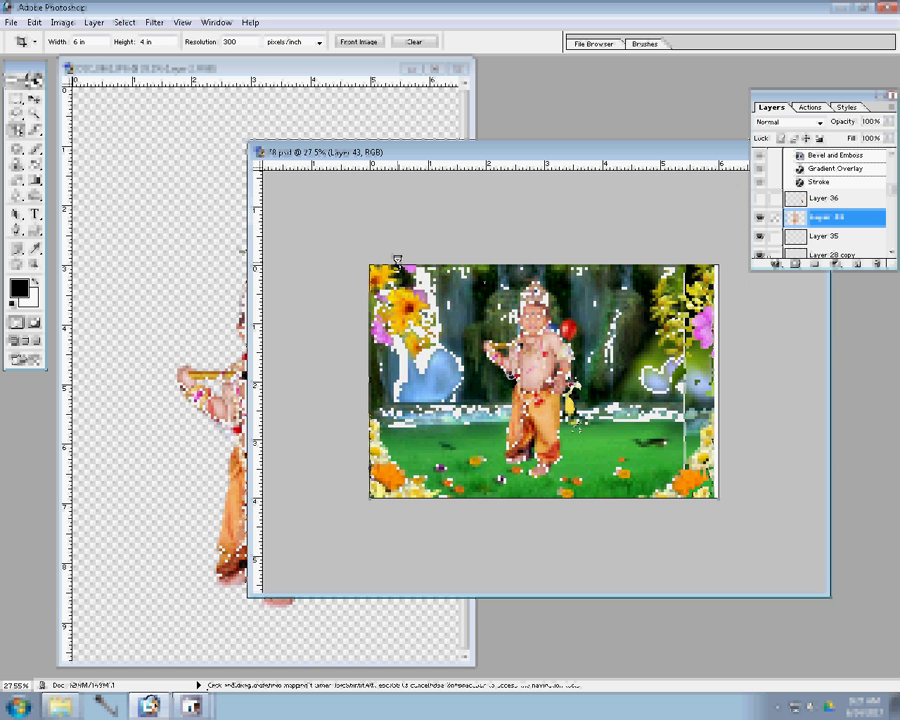
Fit the whole image on screen to see the full composite
key("z")
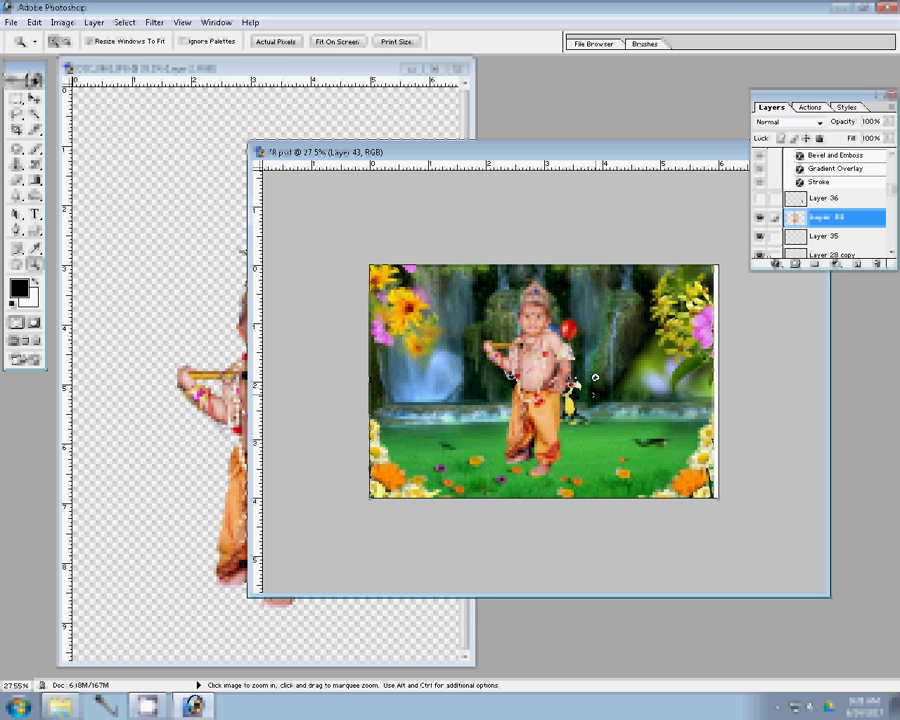
right_click(595, 377)
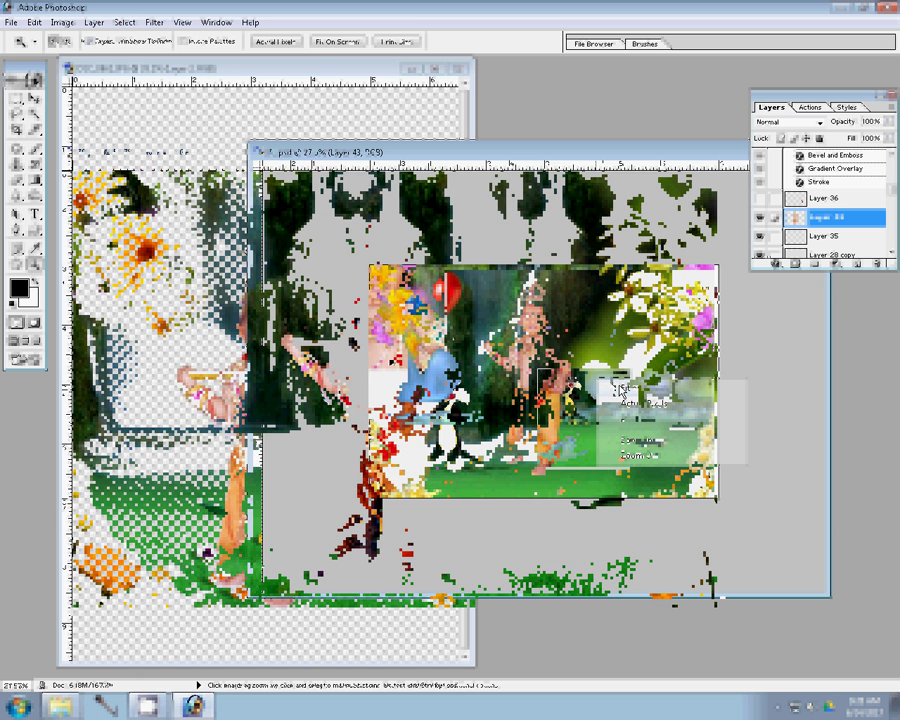
left_click(622, 389)
left_click(16, 100)
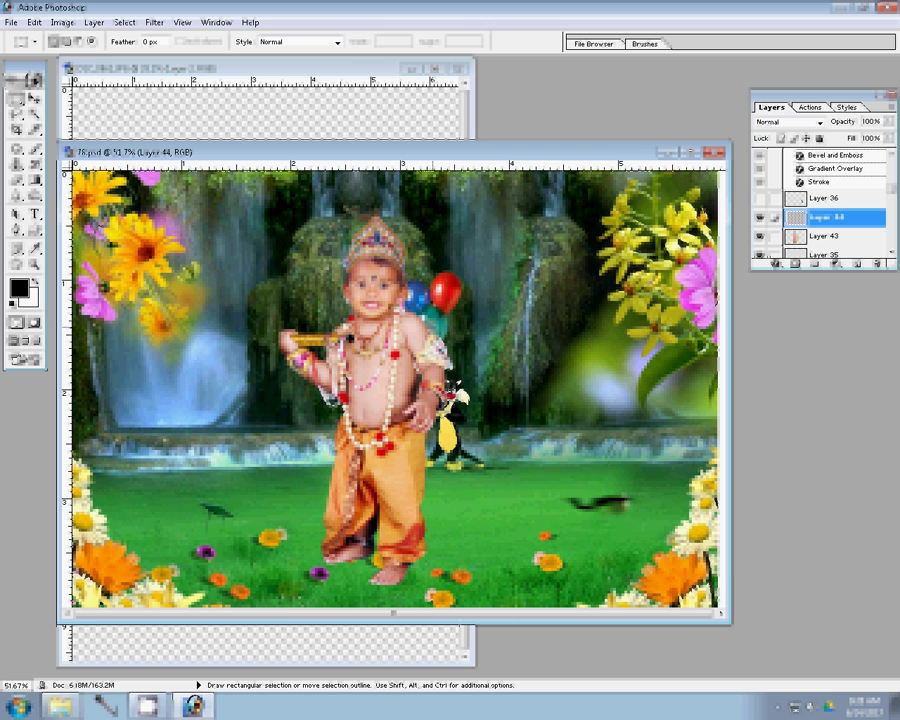
Place the child copies in the upper-left and lower-right corners and erase their edges with a larger eraser
key("v")
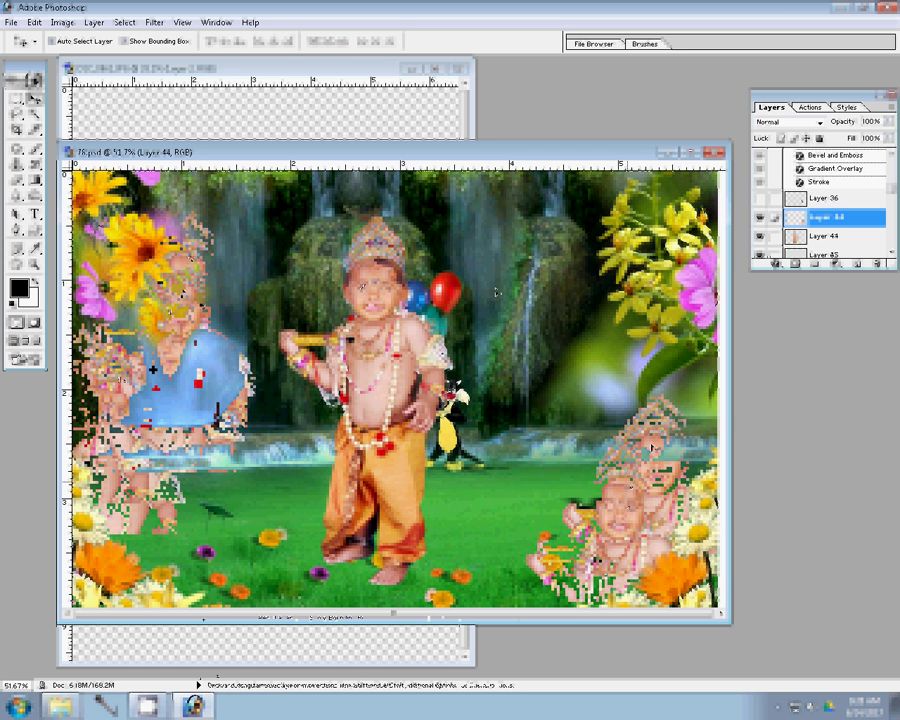
key("b")
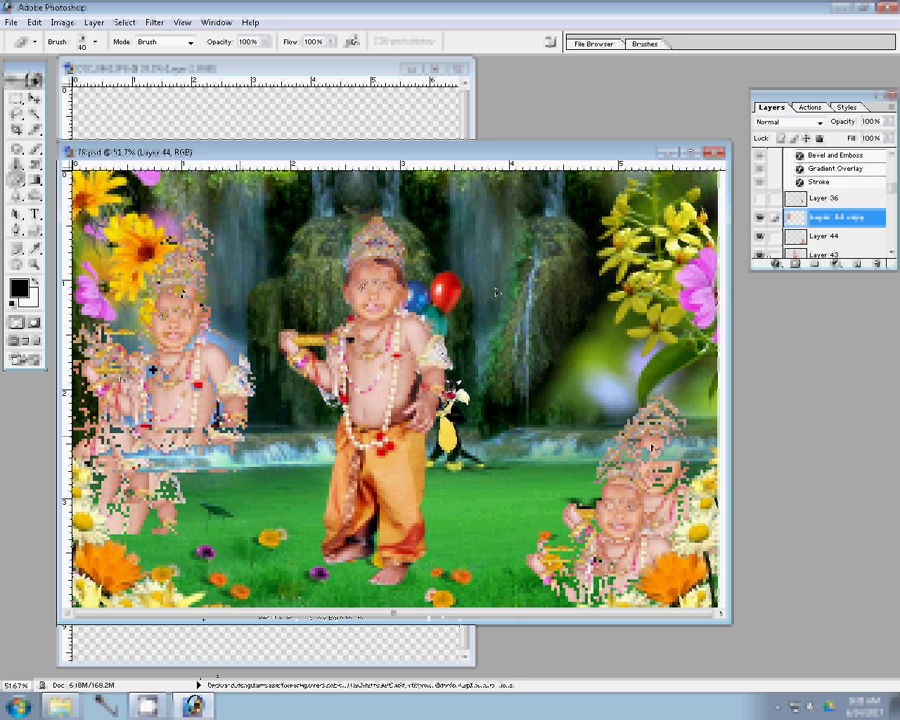
key("bracketright")
key("bracketright")
key("bracketright")
key("bracketright")
key("bracketright")
key("bracketright")
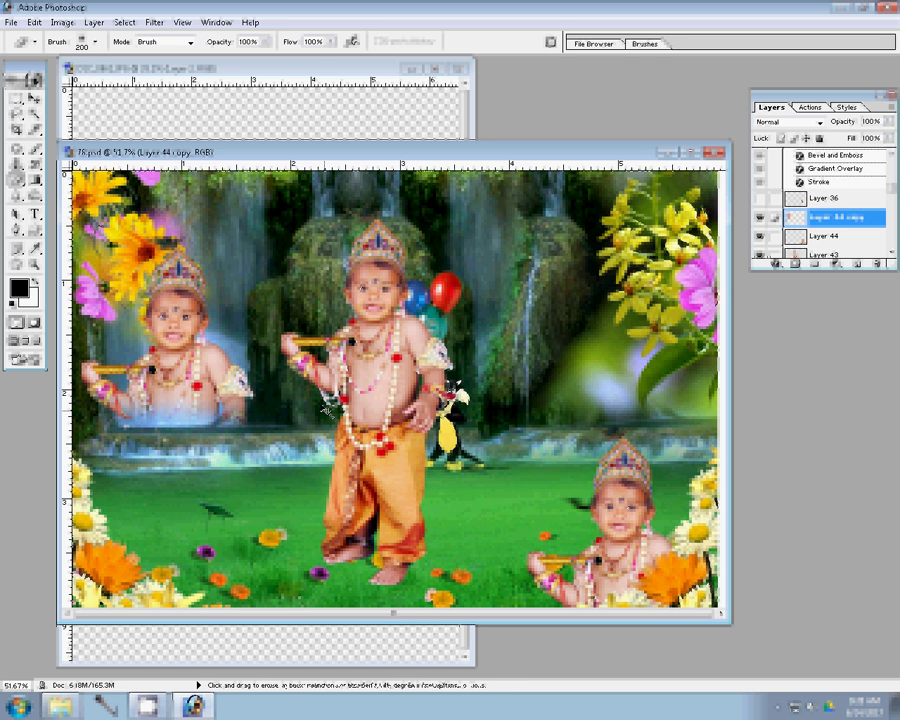
key("alt+shift+bracketleft")
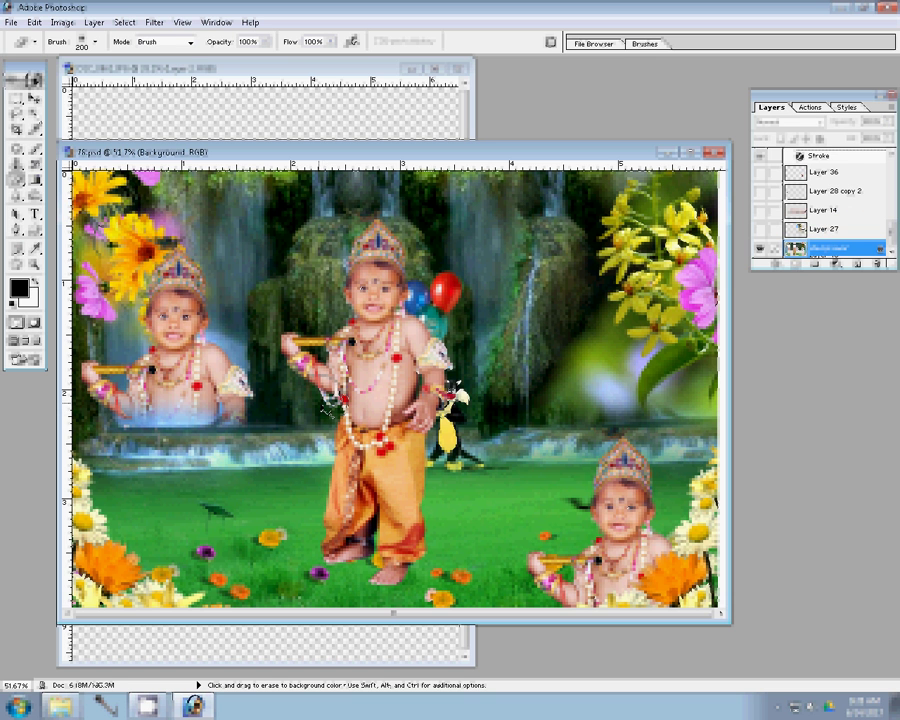
left_click(10, 22)
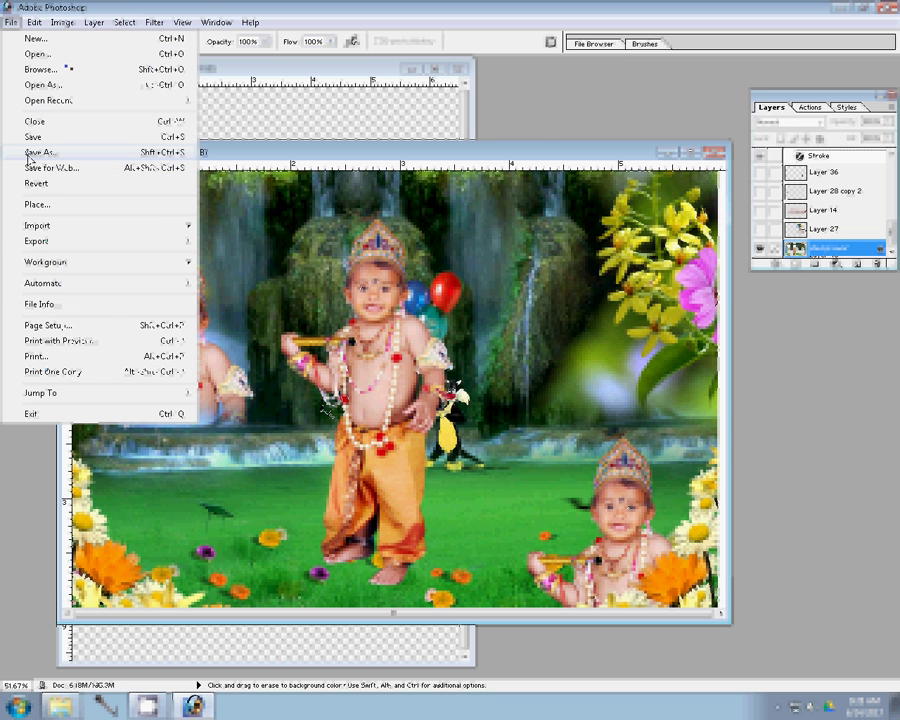
Save a copy of the image under a new name in folder C:\0\24
left_click(29, 154)
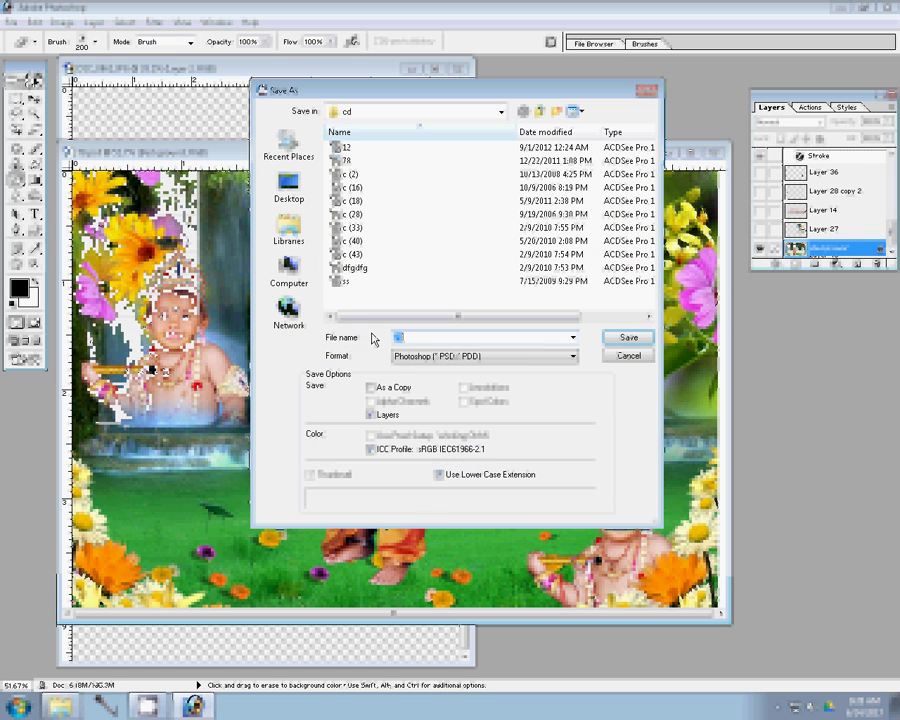
left_click(289, 268)
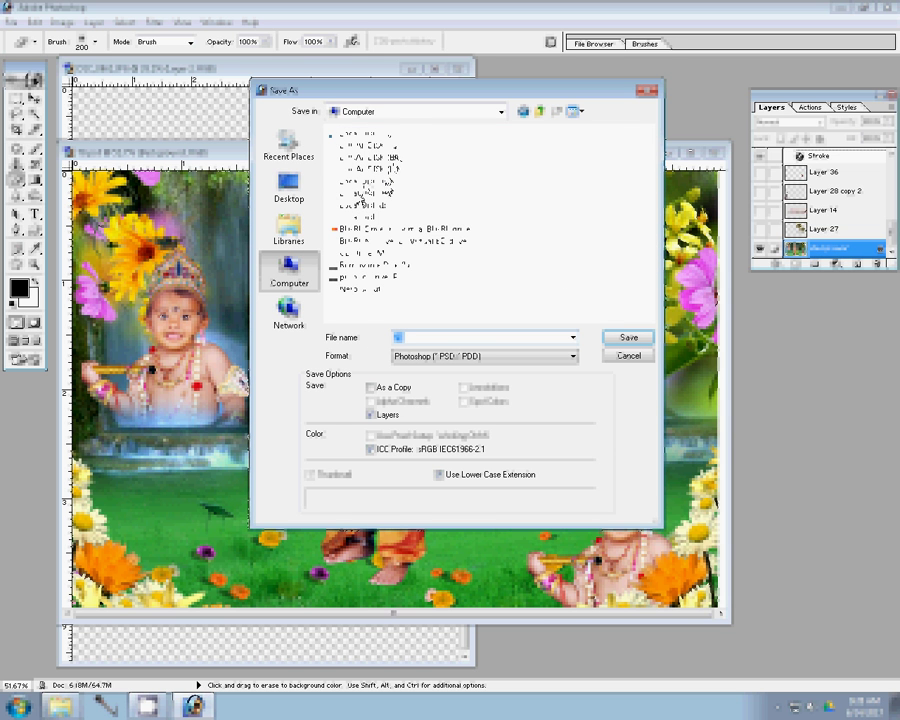
double_click(360, 145)
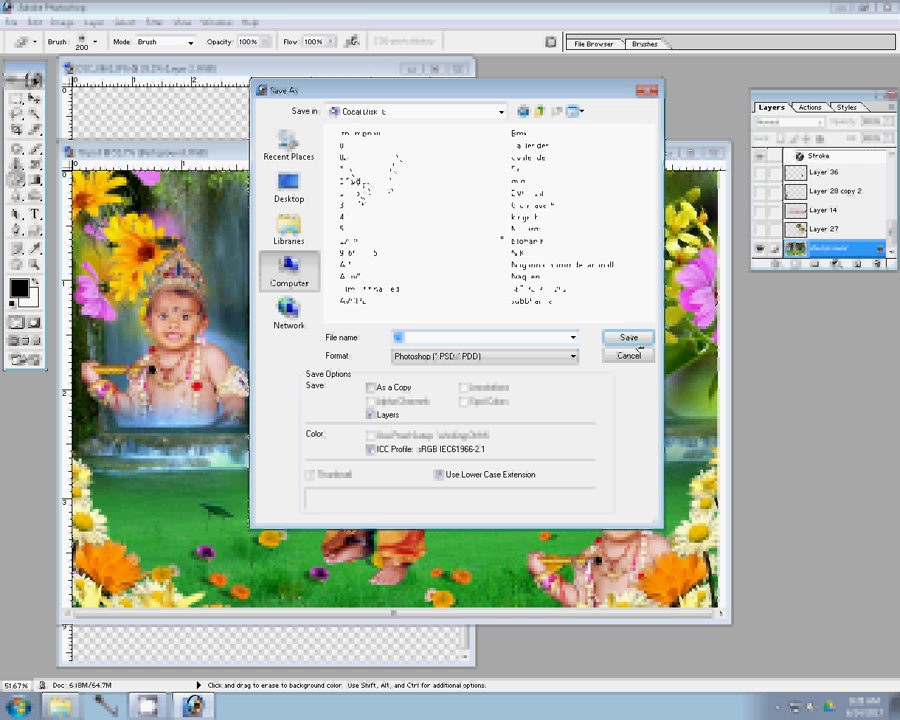
double_click(343, 146)
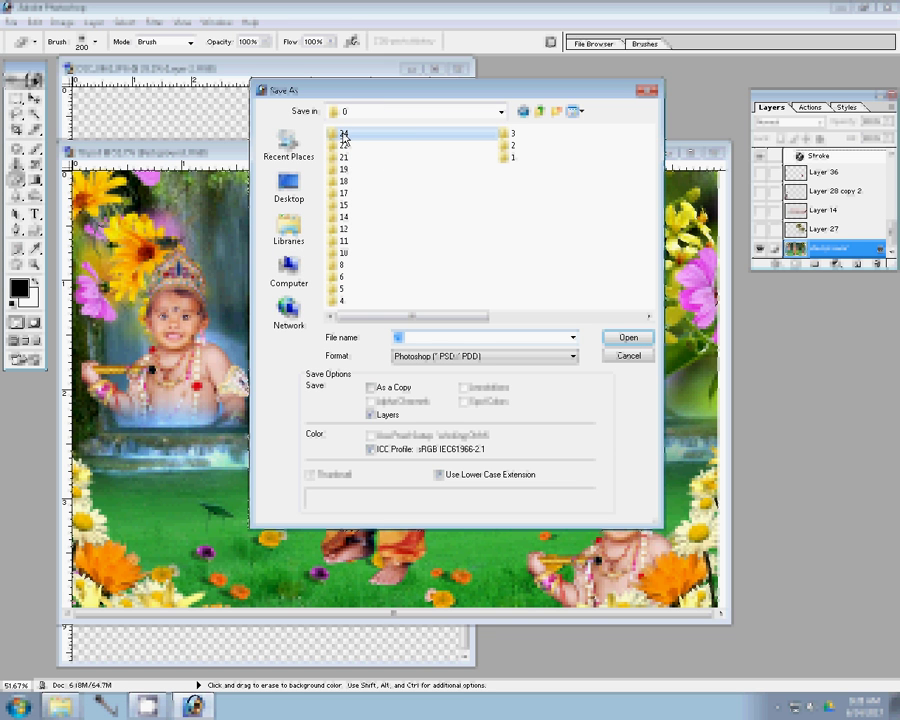
double_click(344, 134)
Save the copy as a JPEG named 3-4x6=3, then close 78.psd
type("78")
left_click(485, 356)
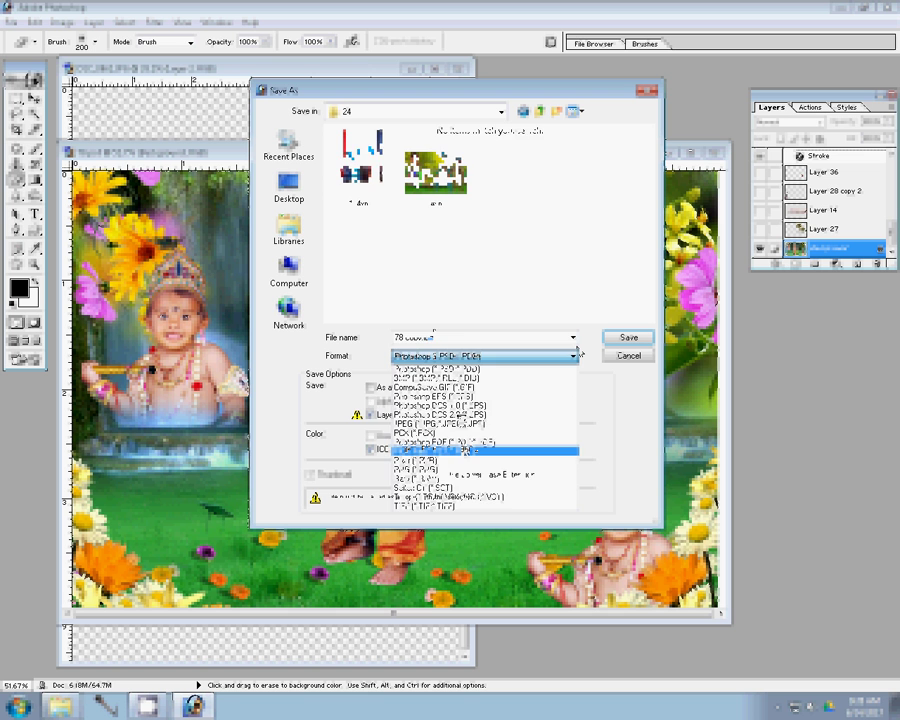
type("34")
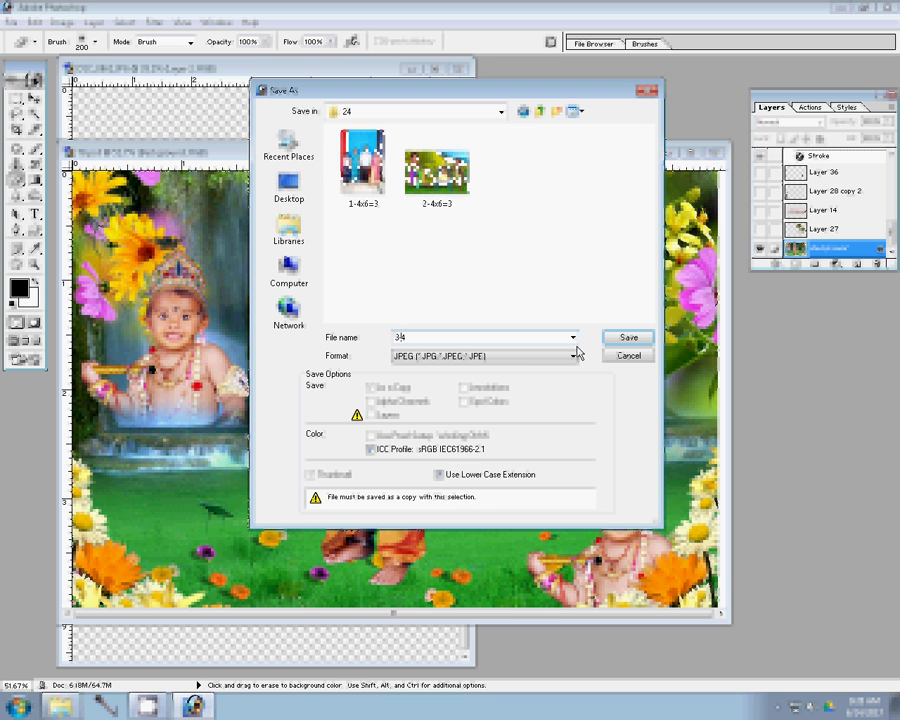
type("x6=3")
key("Return")
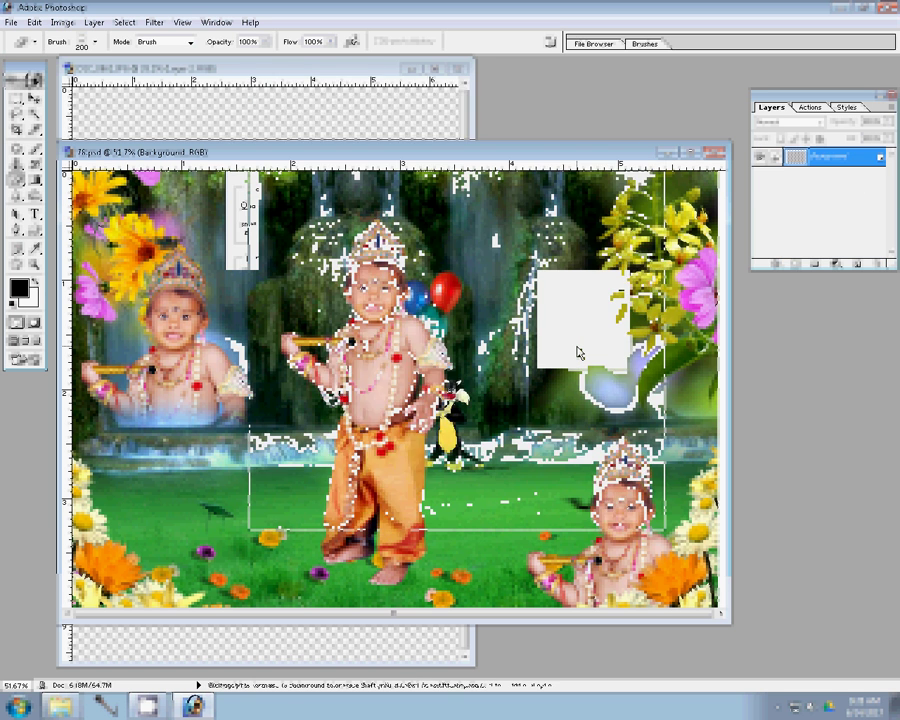
key("ctrl+w")
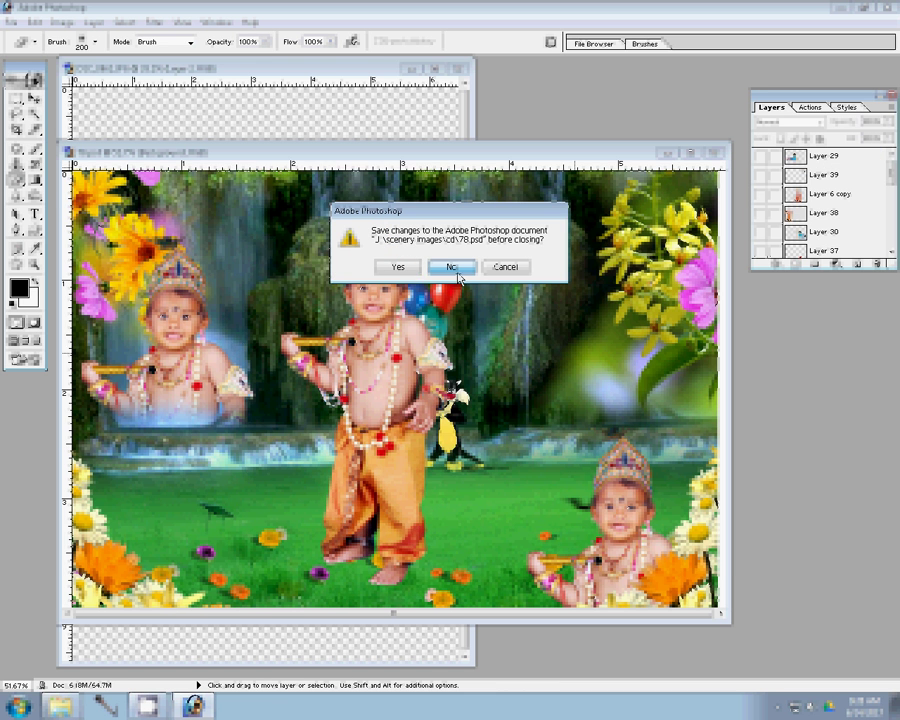